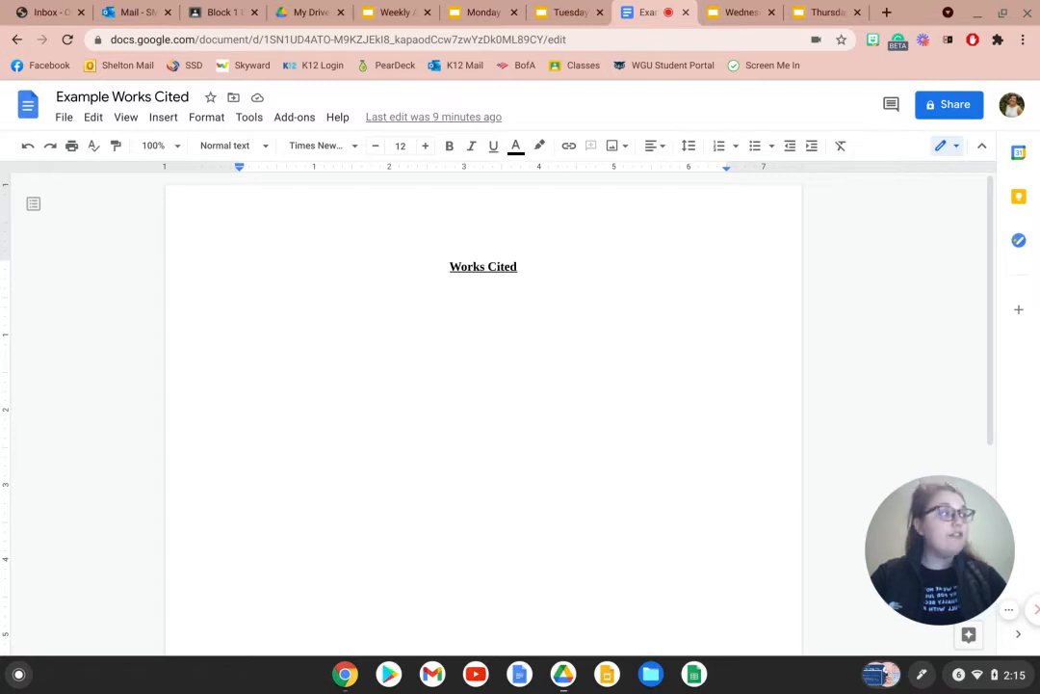
Enter both interview participants as authors below the Works Cited heading, each last name first, joined by "and".
text(Heil, Nic)
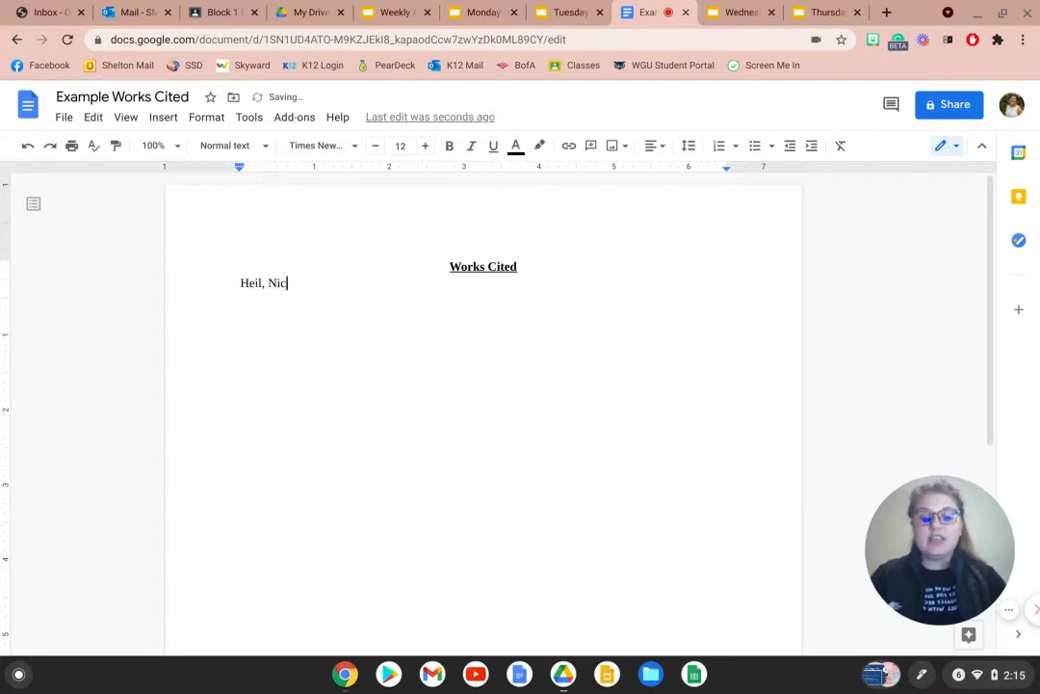
text(k and )
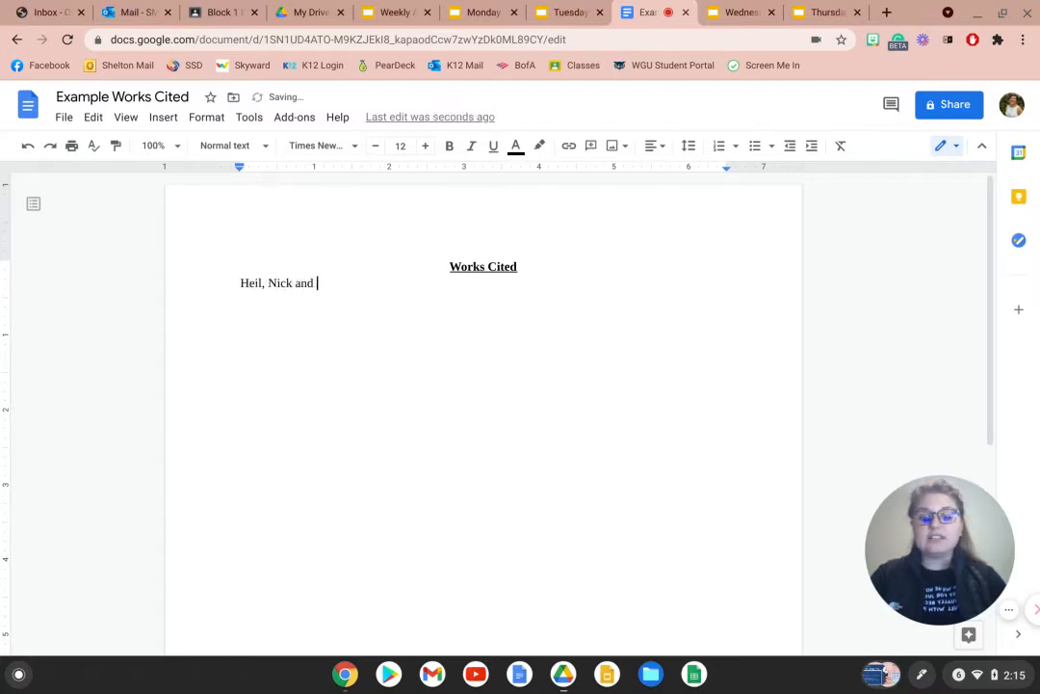
text(Siegel,, )
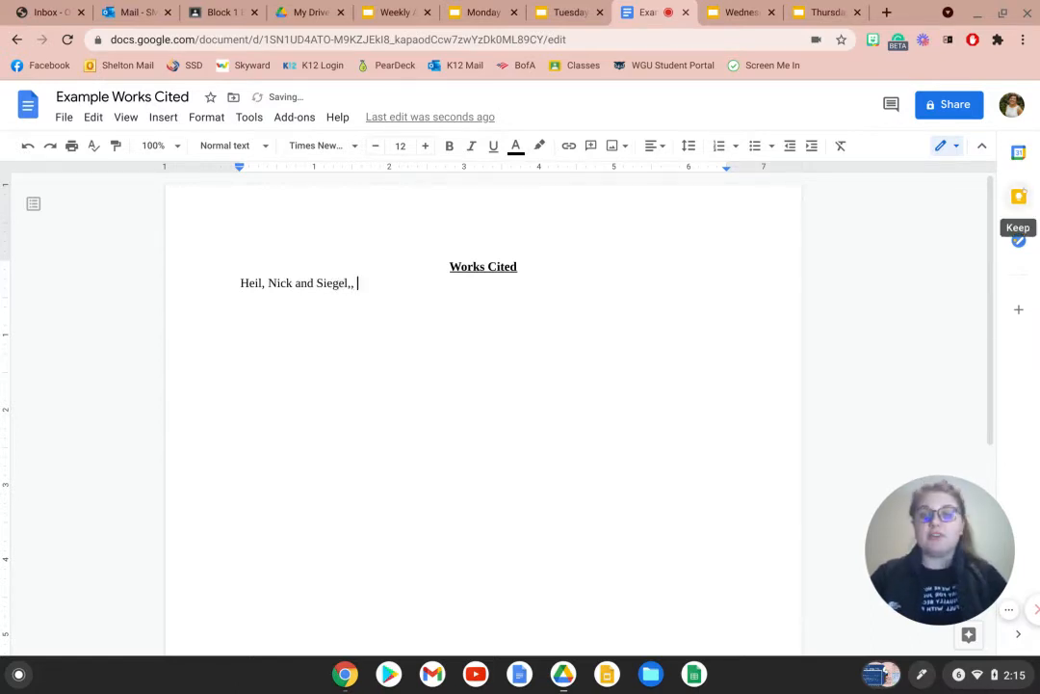
text(Ro)
key(BackSpace)
key(BackSpace)
key(BackSpace)
key(BackSpace)
text(Robert)
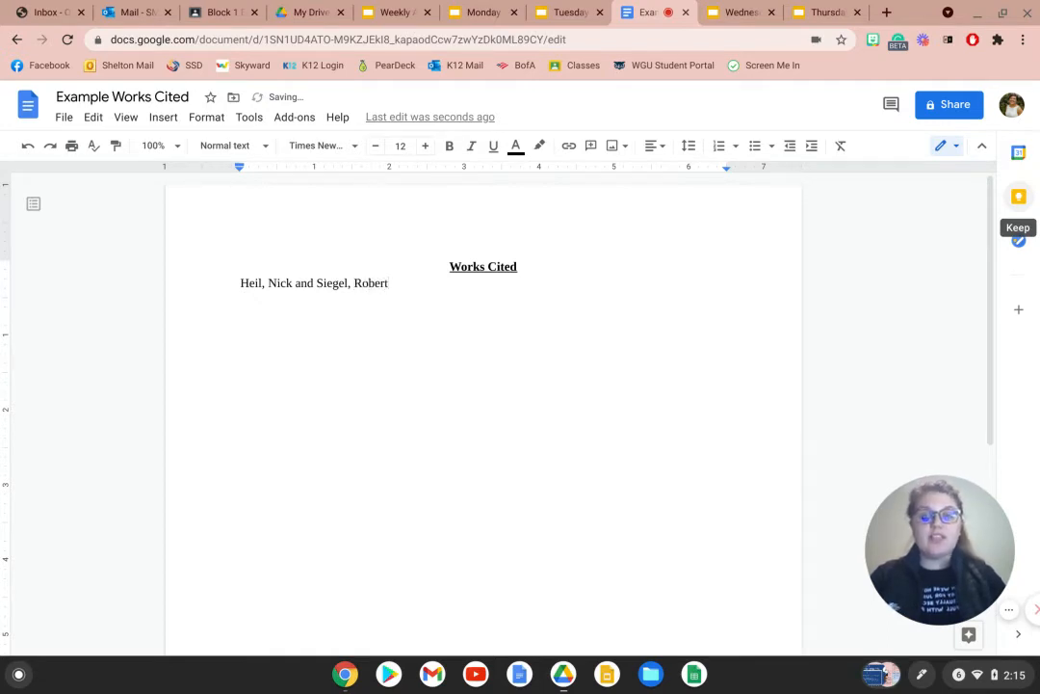
Check the citation guide slide, then end the author names with a period and add the quoted source title "Helicopter Rescues Increasing on Everest".
click(580, 11)
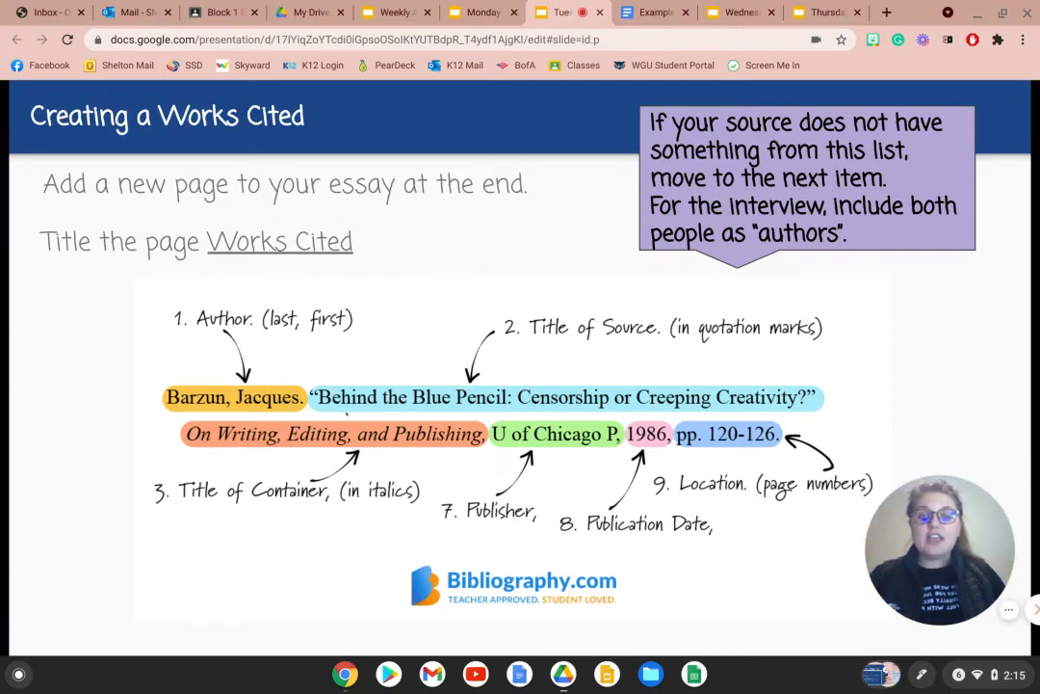
click(642, 9)
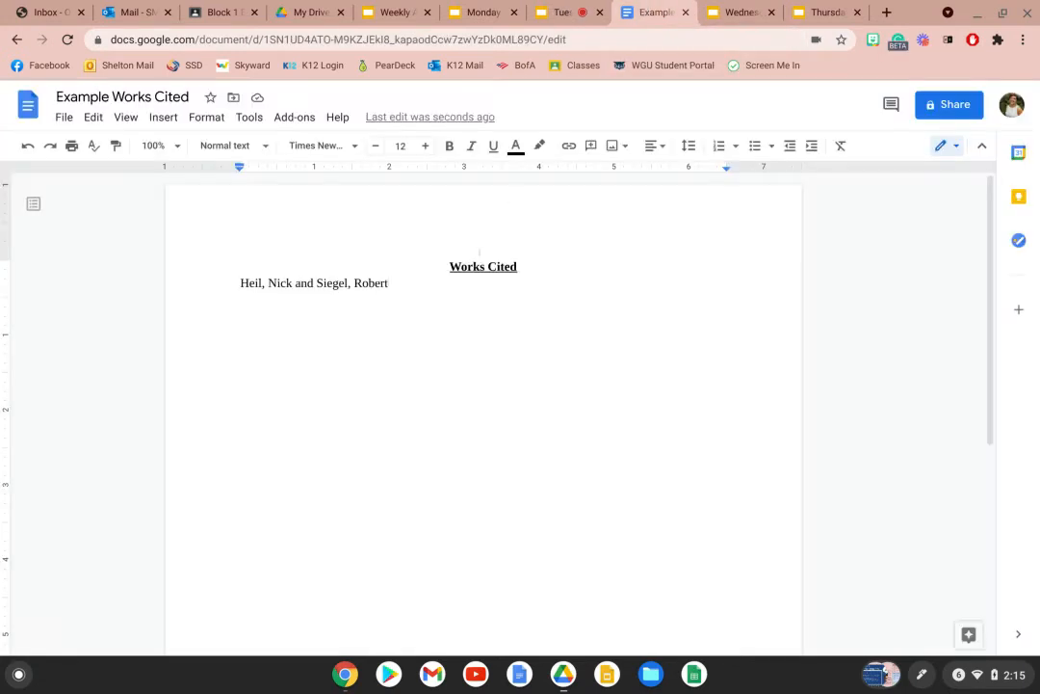
text(. ")
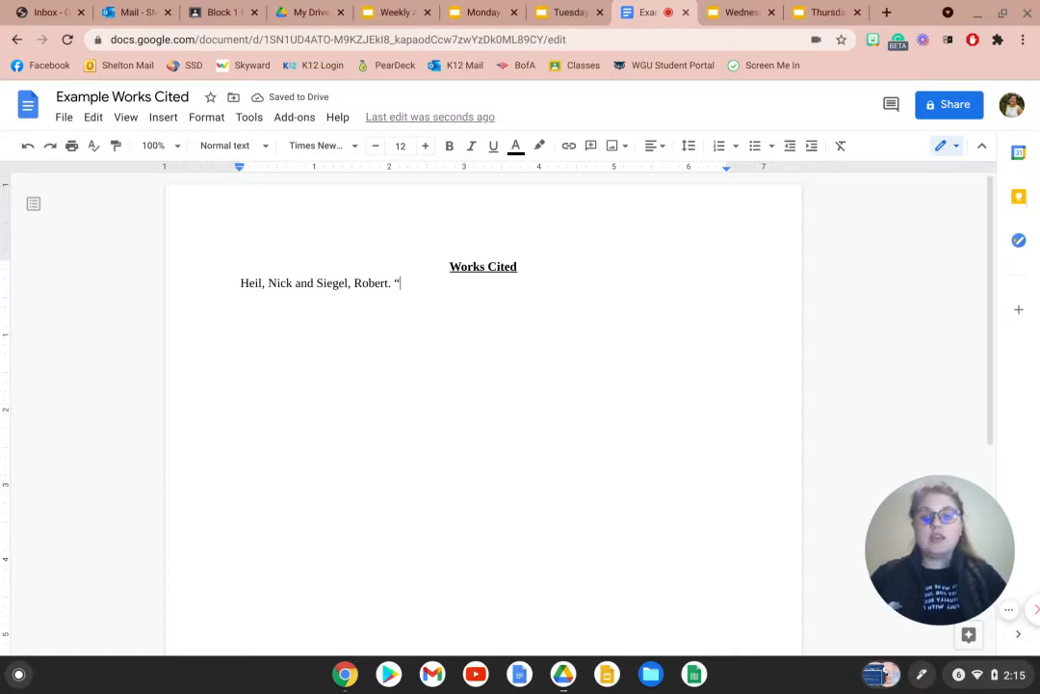
text(Helicopte)
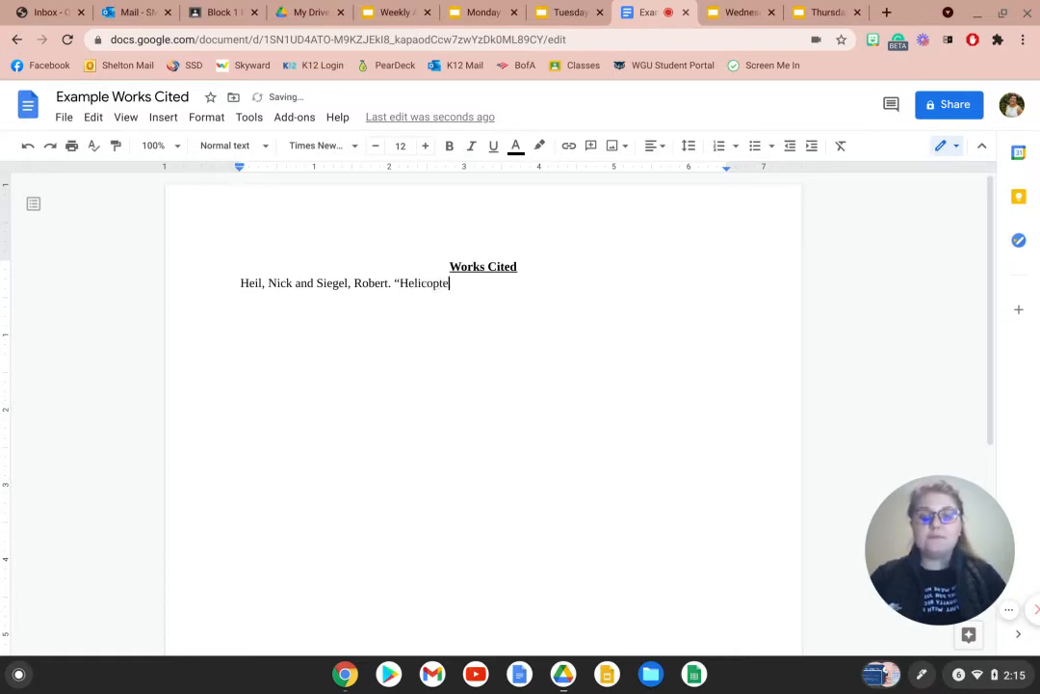
text(r Re)
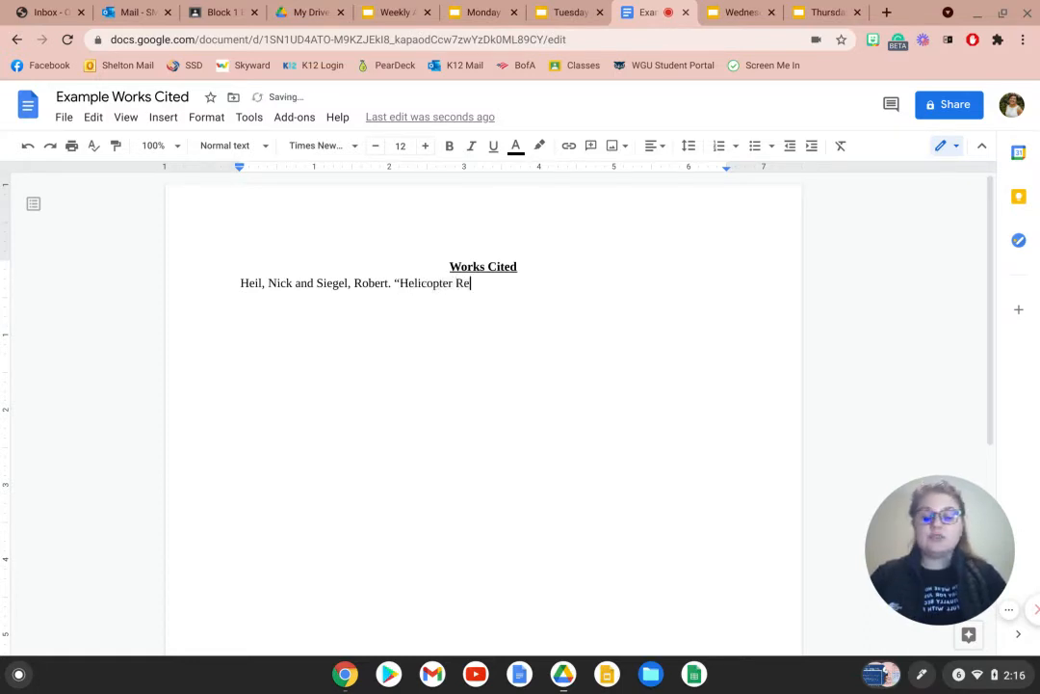
text(scues)
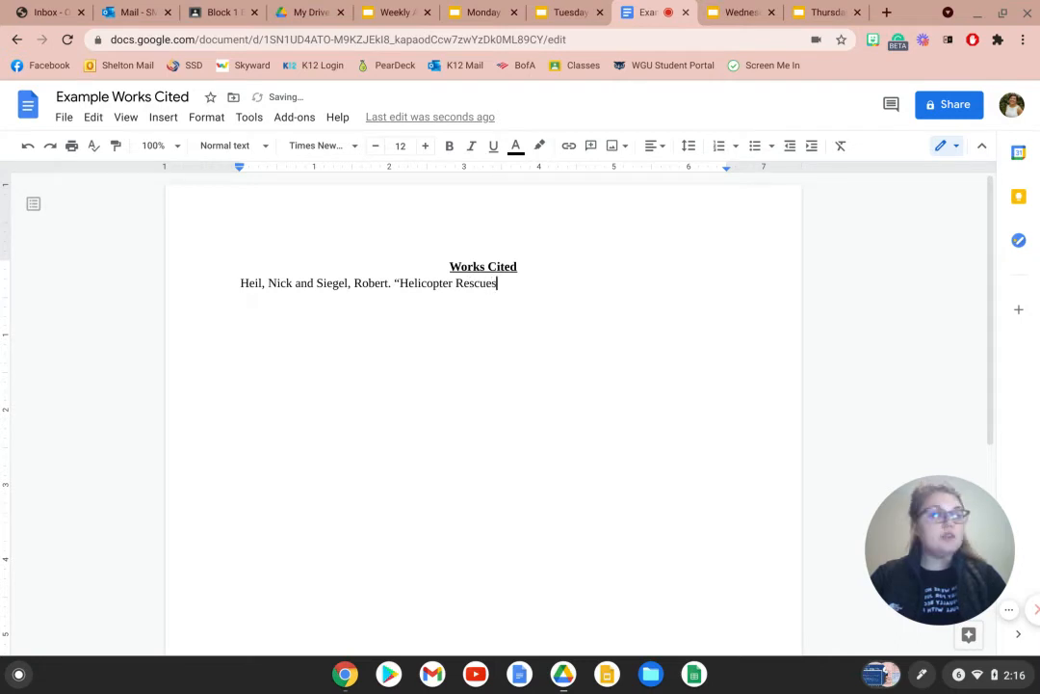
text( Increat)
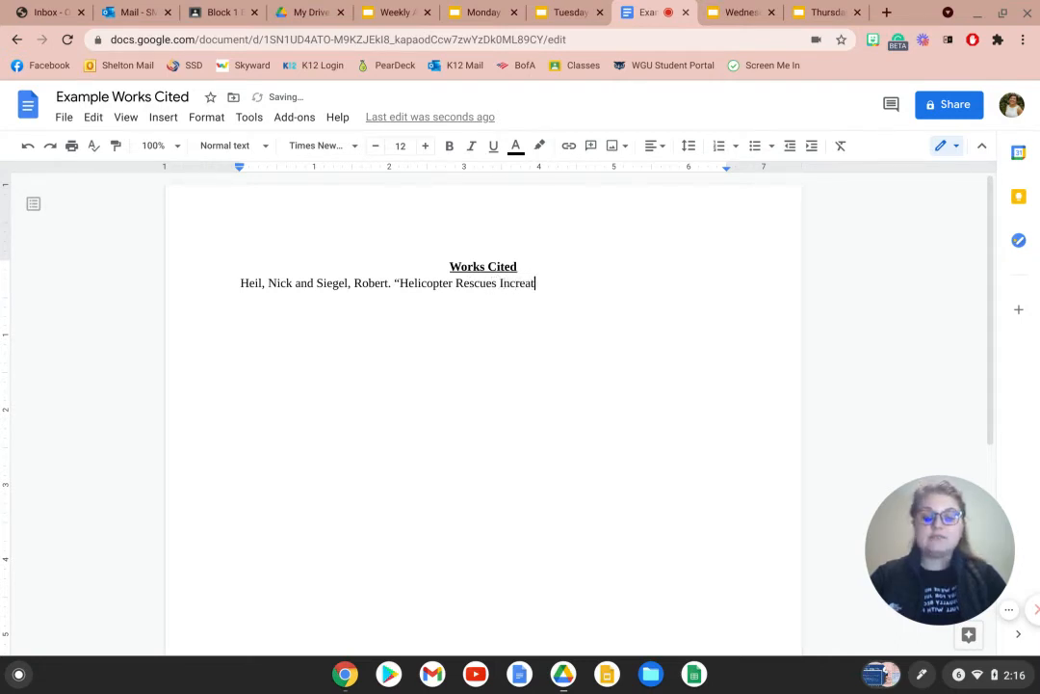
key(BackSpace)
text(sing on )
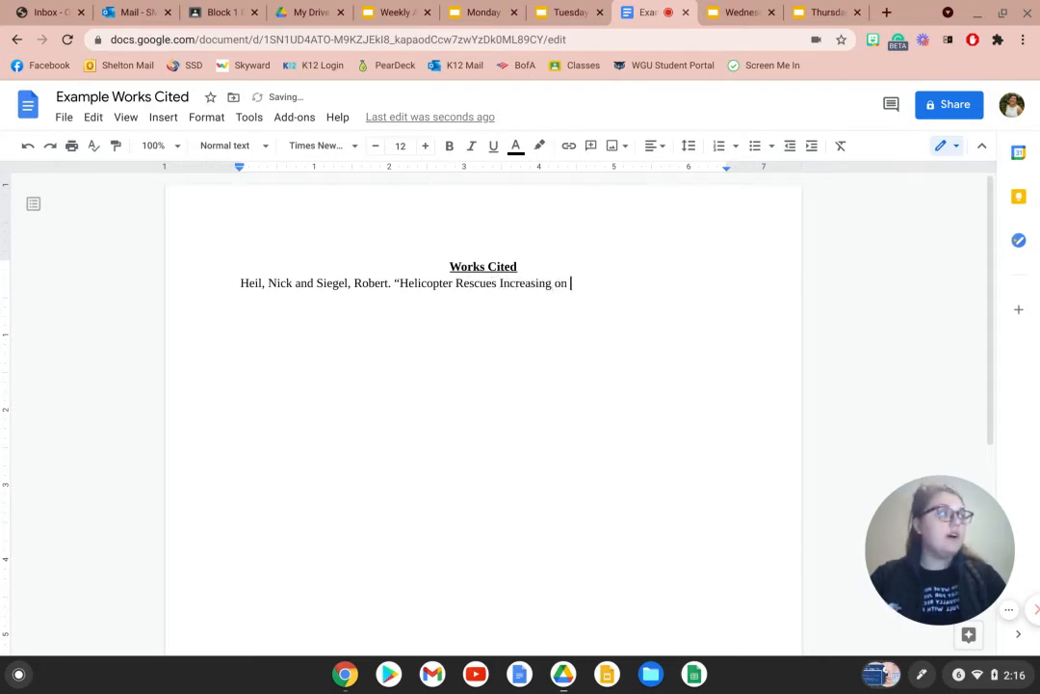
text(Evere)
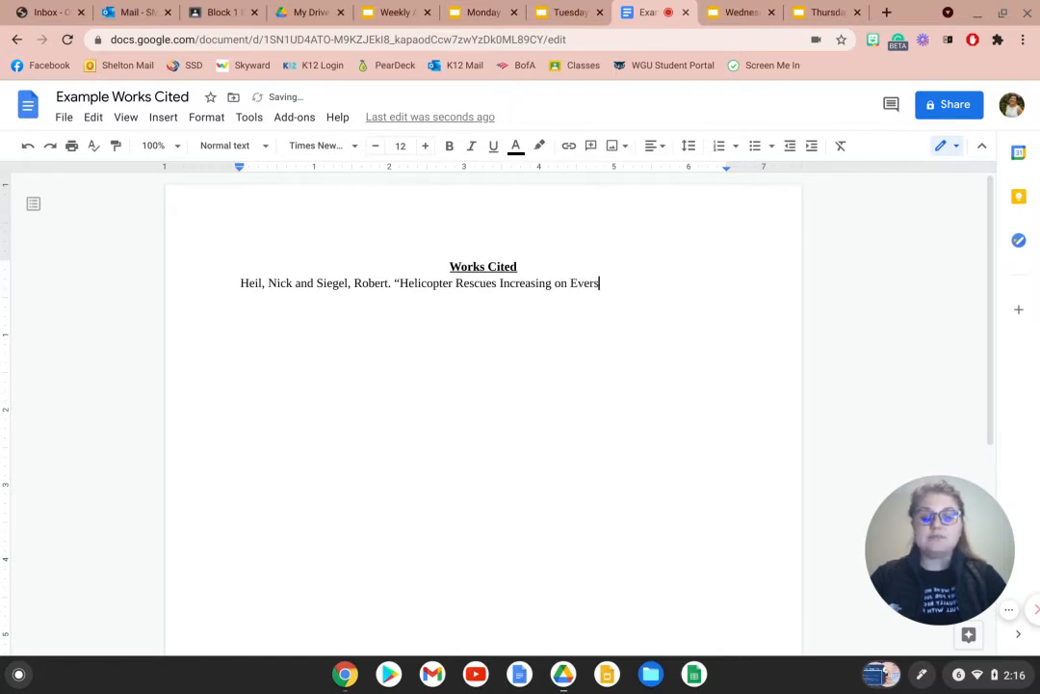
text(st")
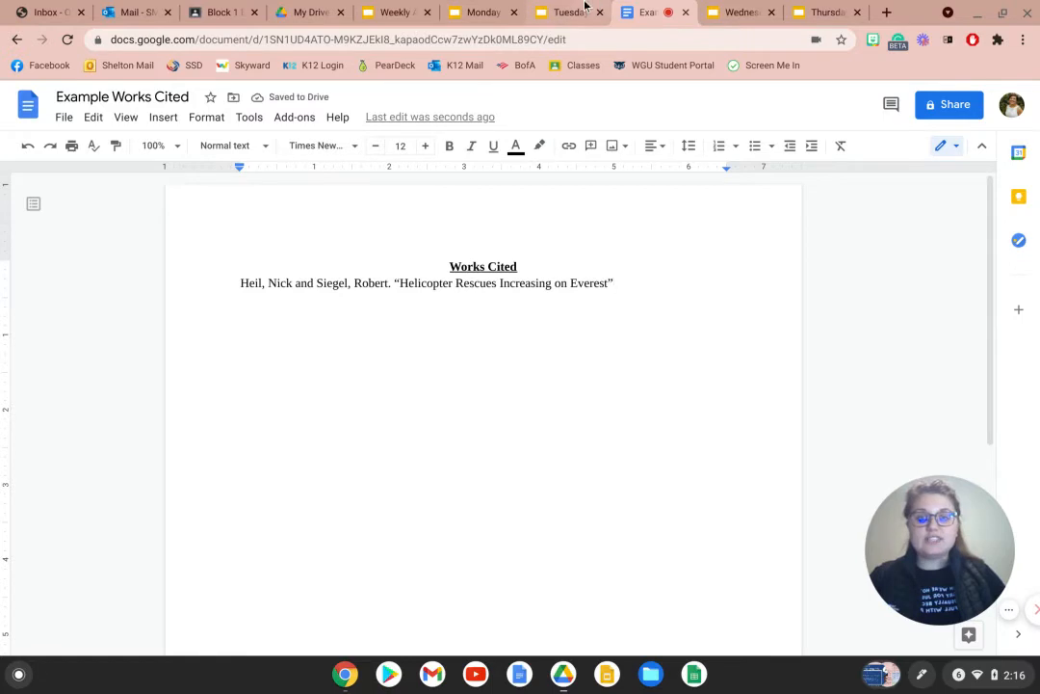
End the source title with a period and add the italic container title "Source #1.", following the element order on the citation guide slide.
click(585, 8)
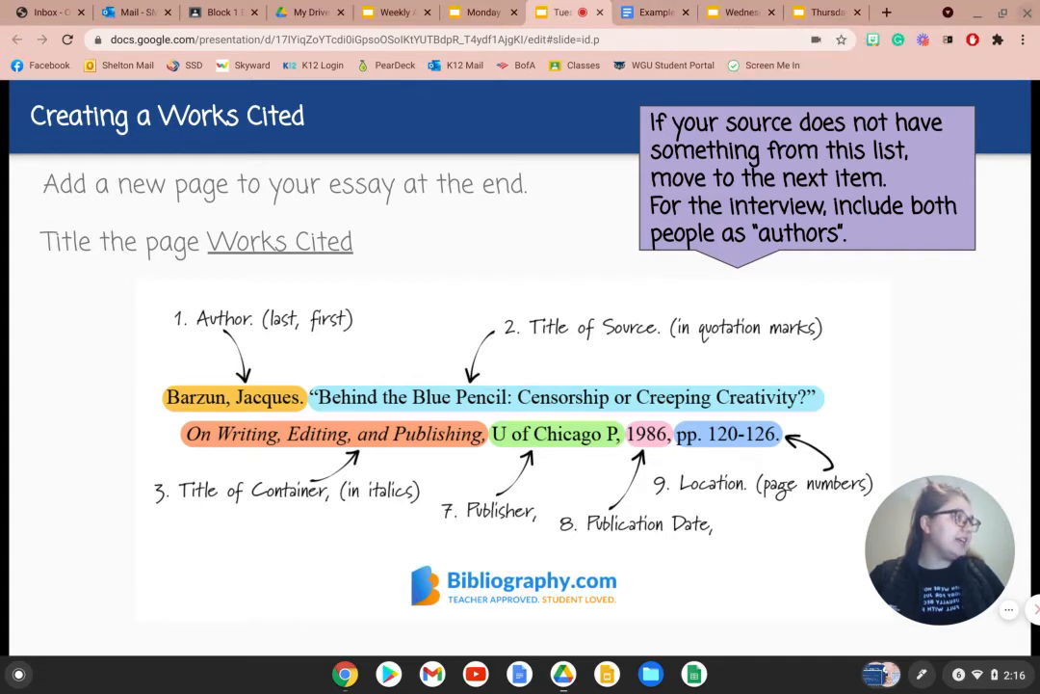
click(654, 10)
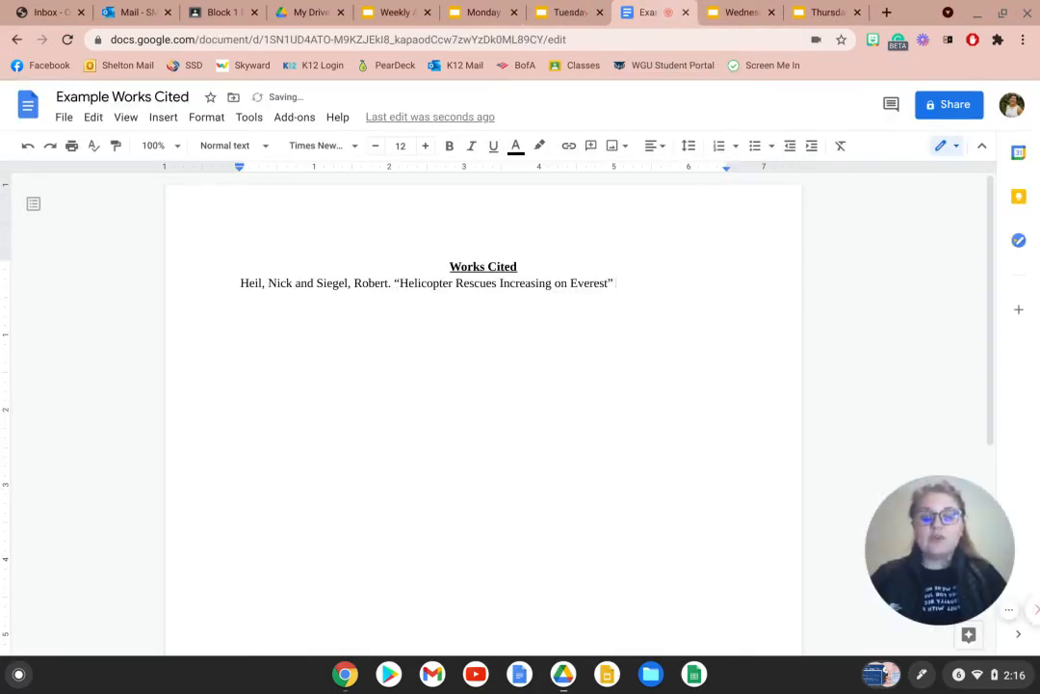
key(BackSpace)
text(.)
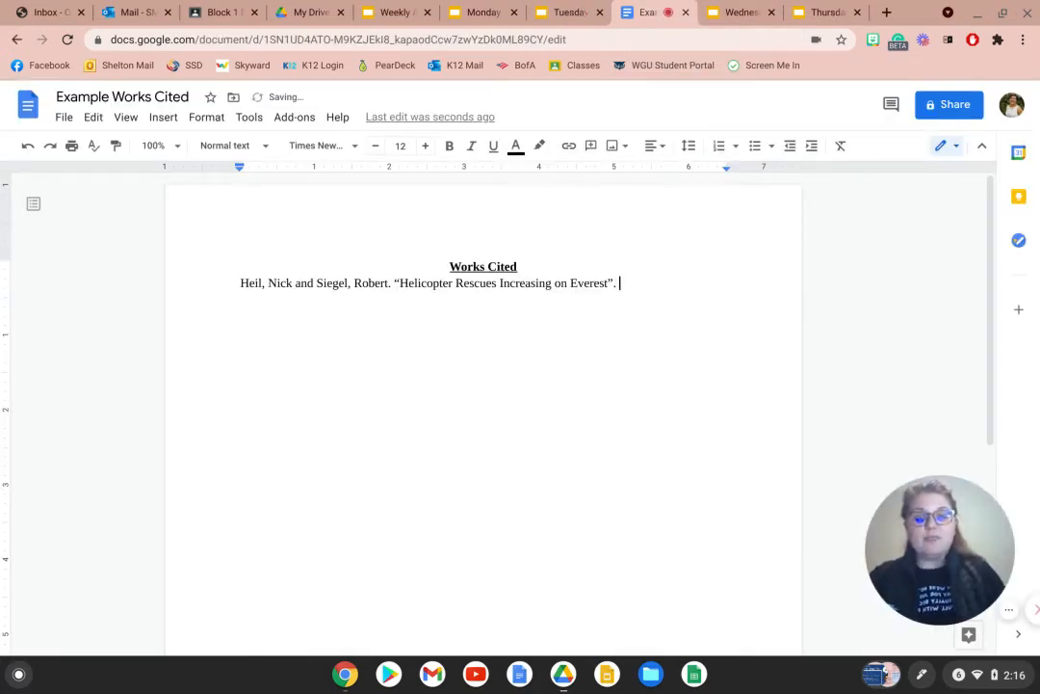
key(ctrl+i)
text(S)
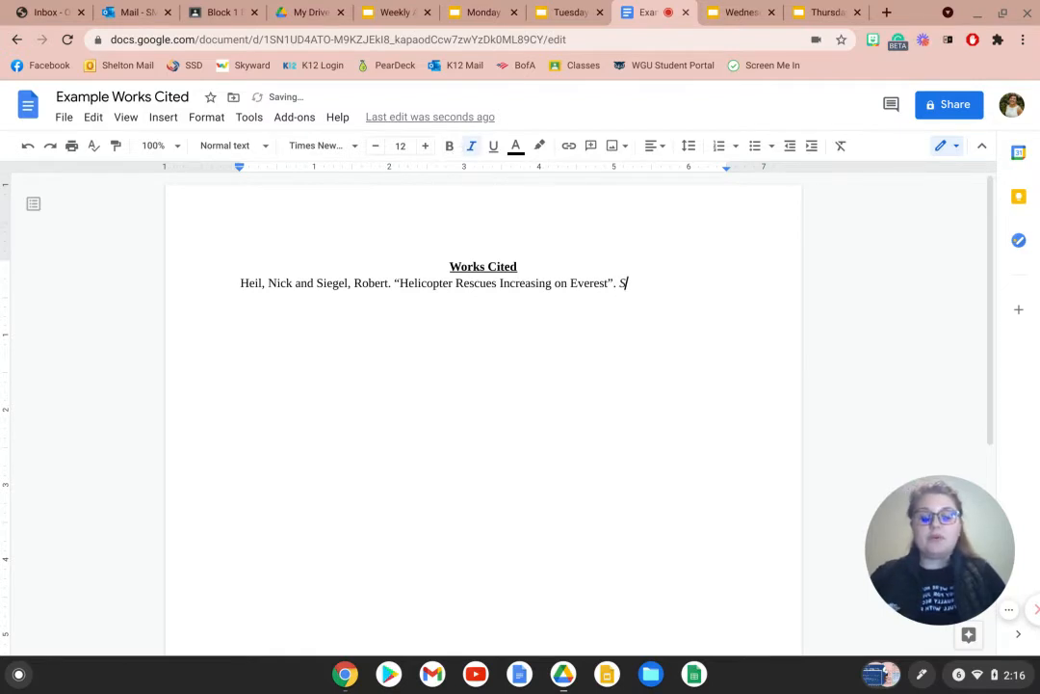
text(ource #1)
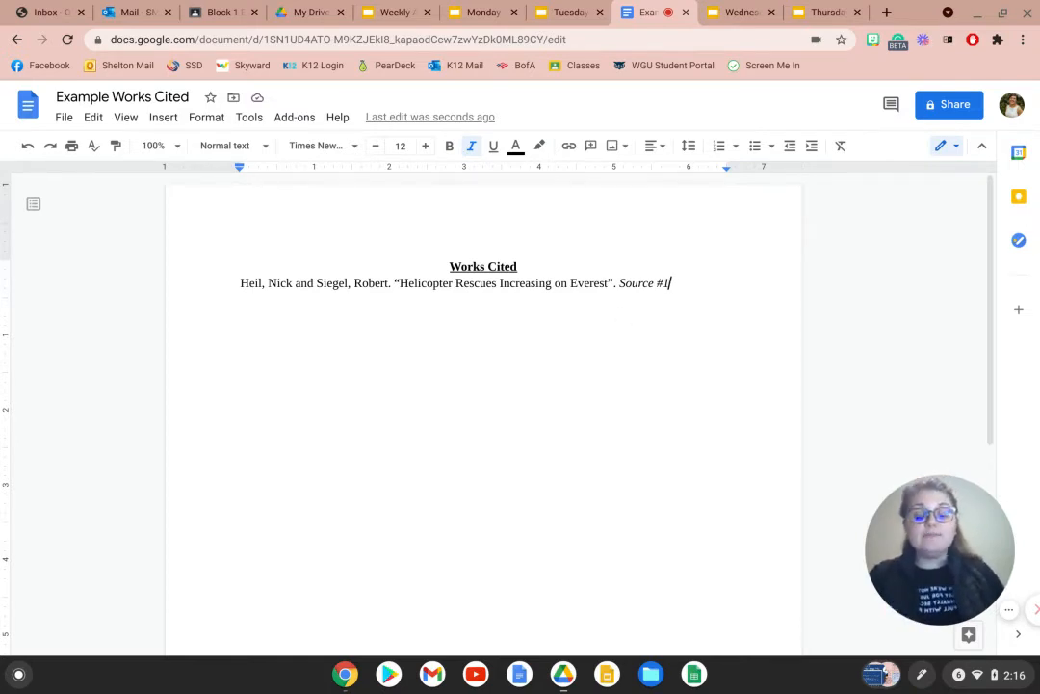
text(.)
click(569, 11)
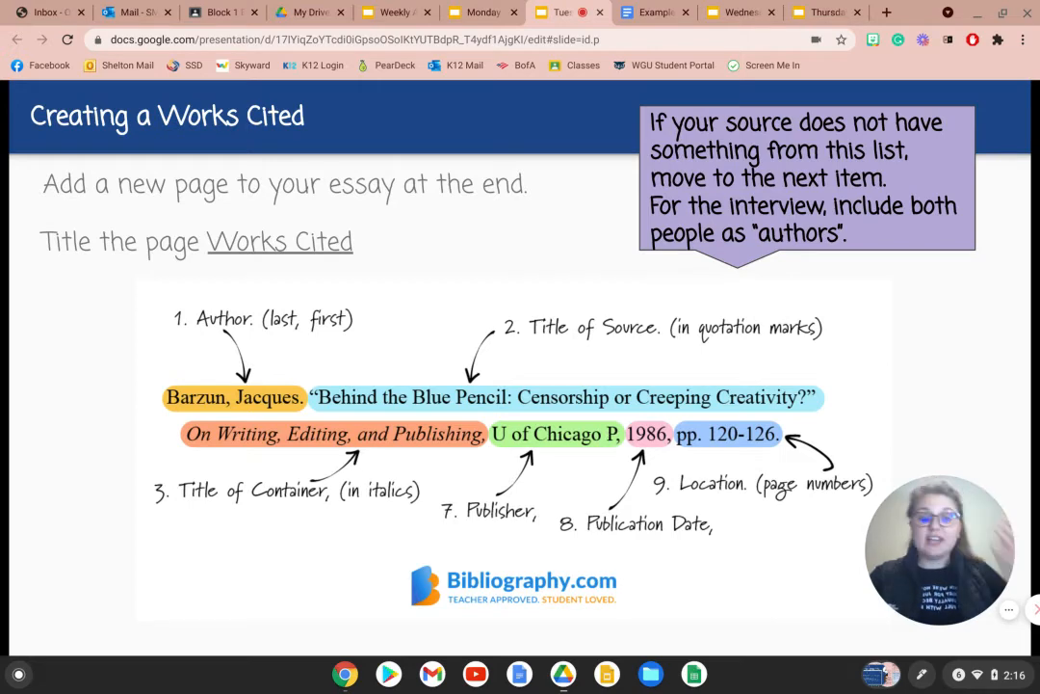
key(ctrl+Tab)
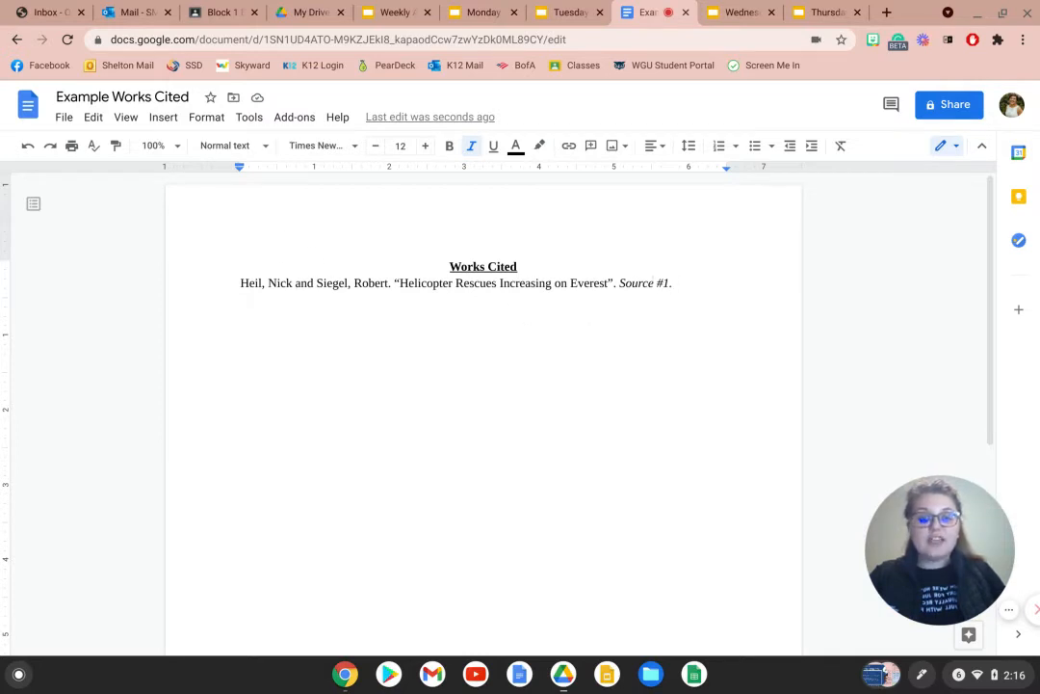
Insert a blank line below the Works Cited heading and set the first citation to double line spacing.
click(557, 264)
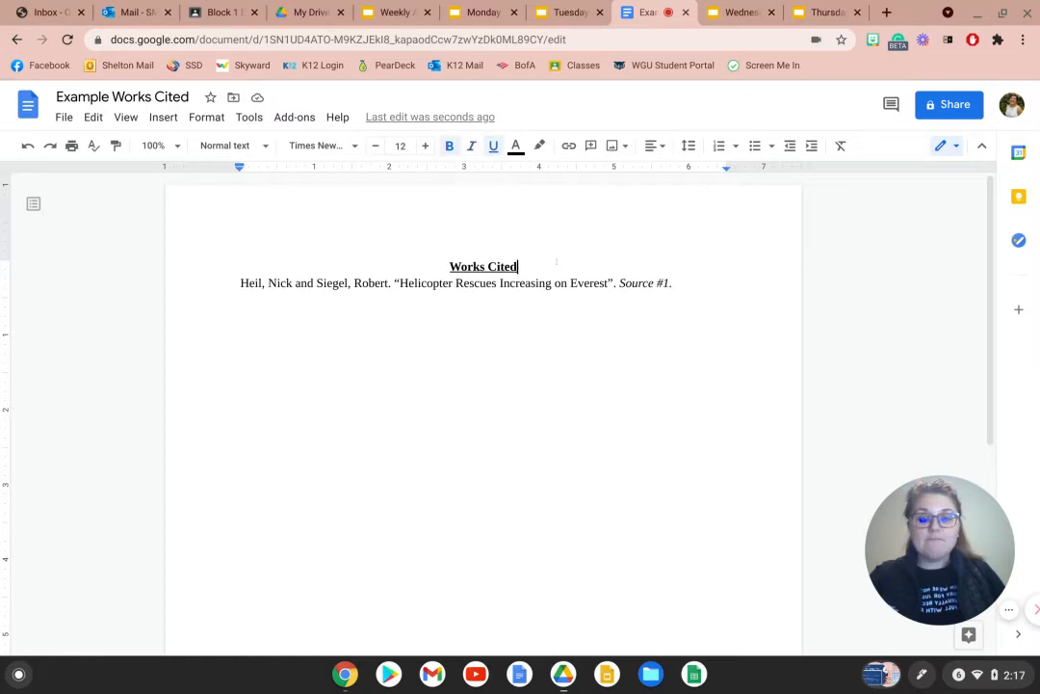
key(Return)
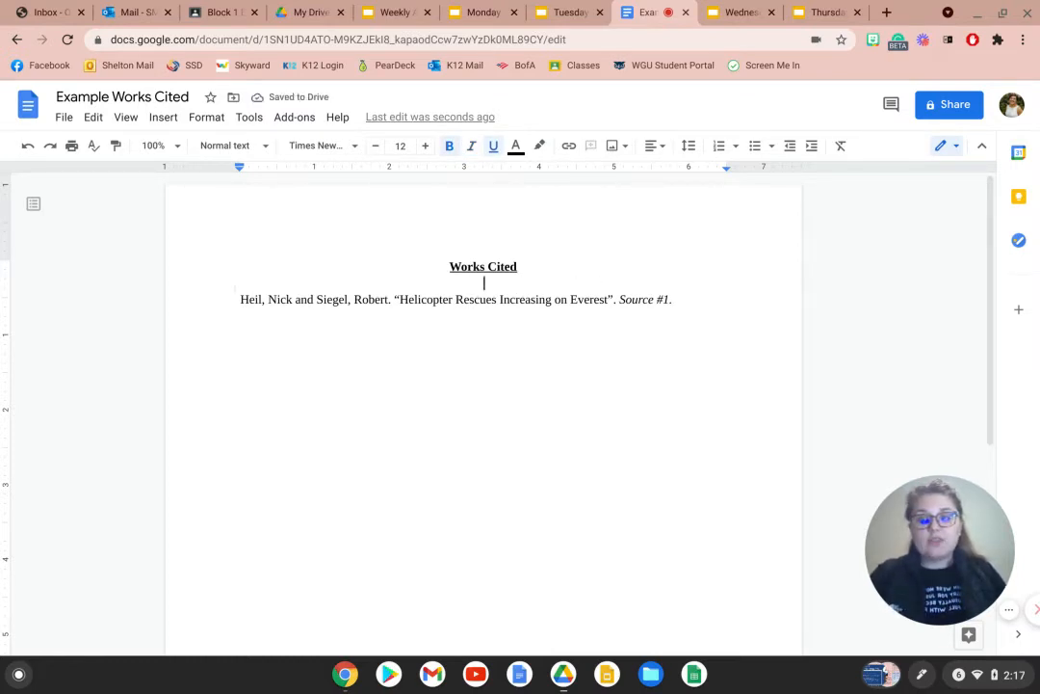
drag(236, 298, 680, 300)
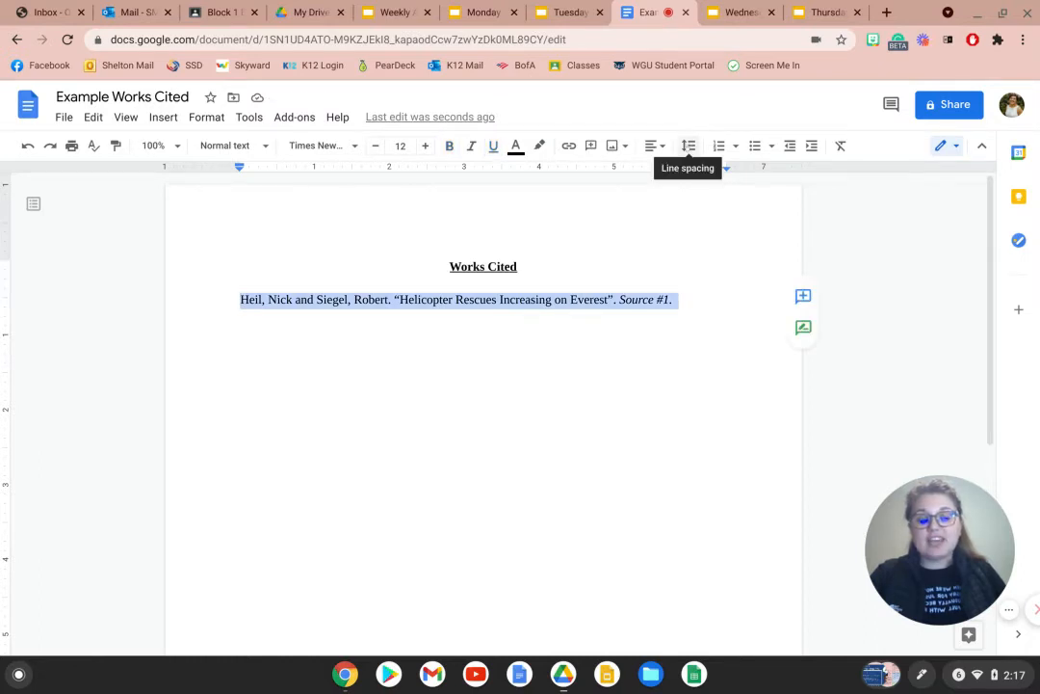
click(688, 145)
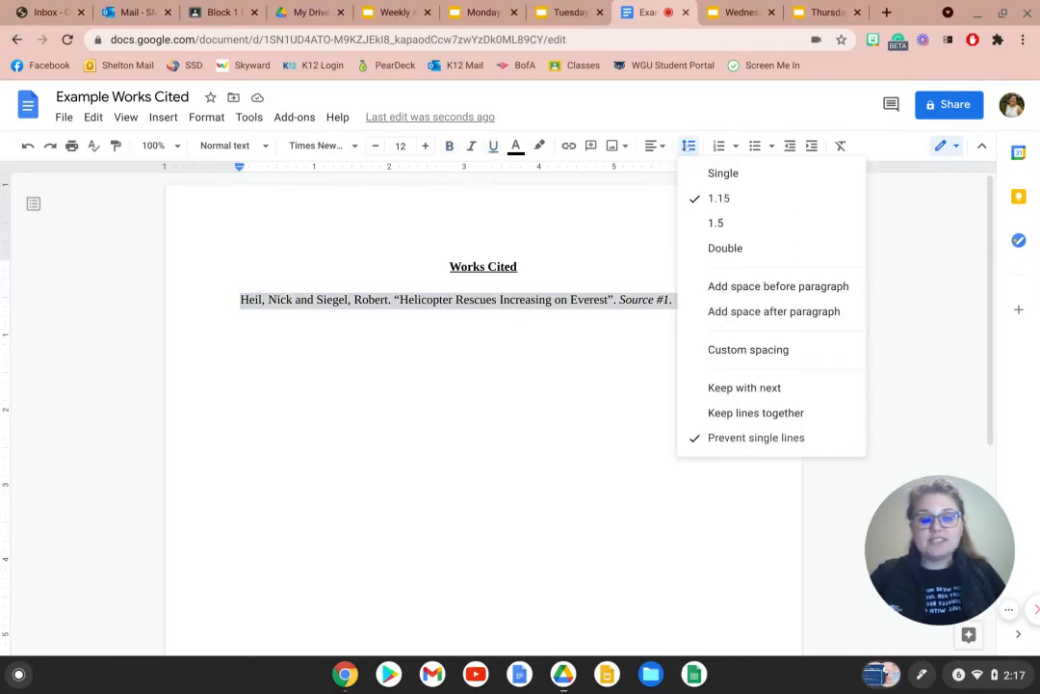
click(706, 249)
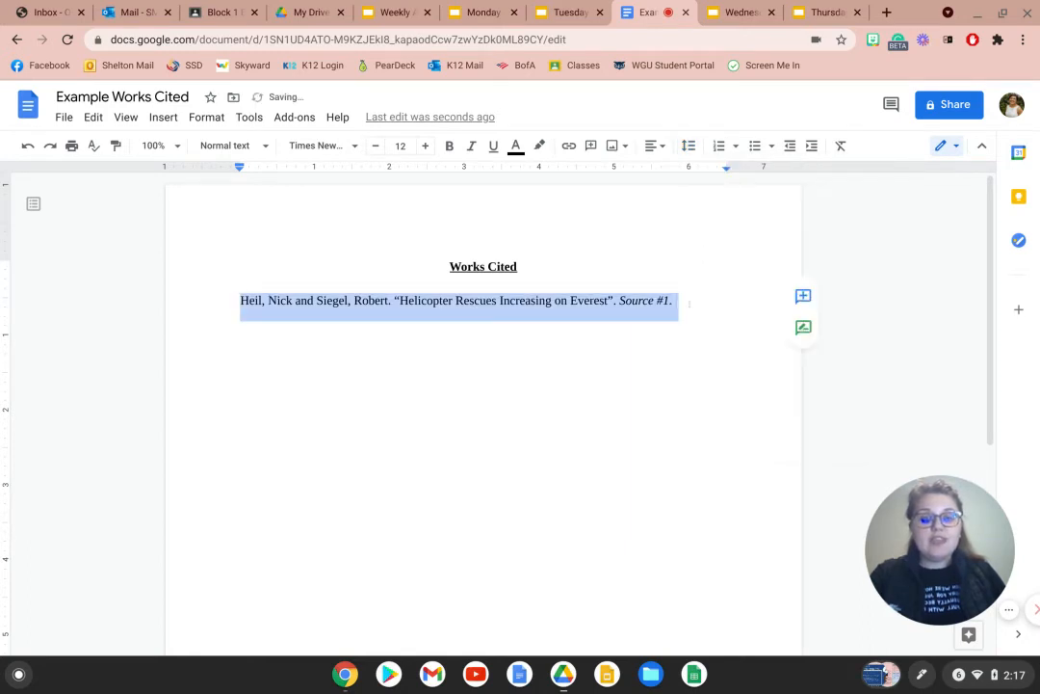
click(690, 304)
Start a second citation on a new line with its author's name in regular type, last name first, ending with a period.
key(Return)
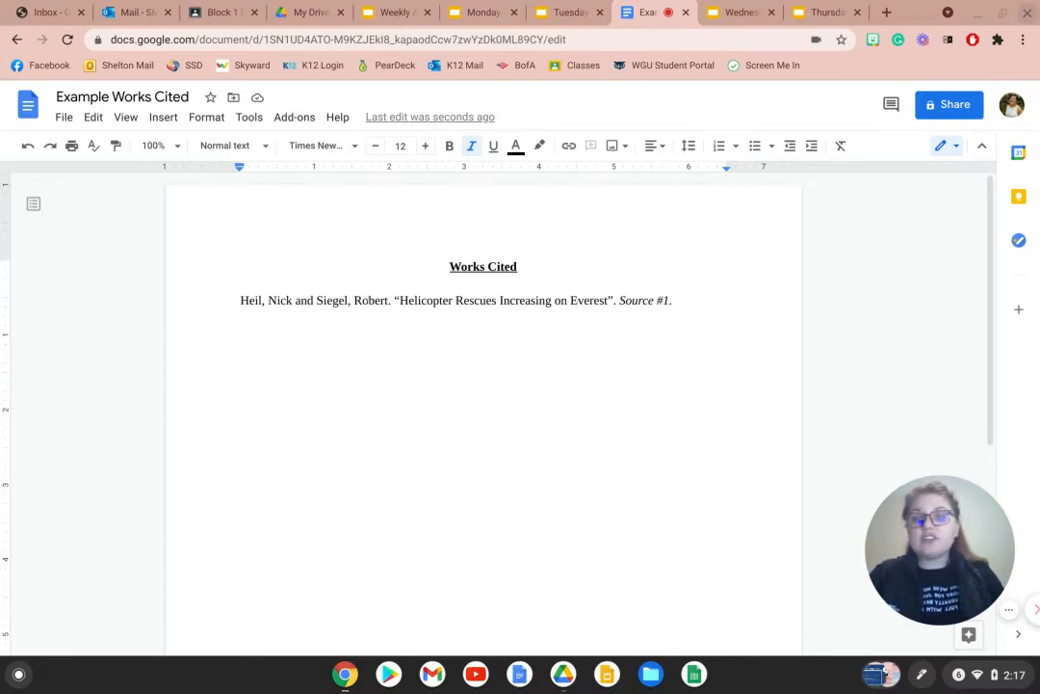
double_click(298, 334)
click(298, 333)
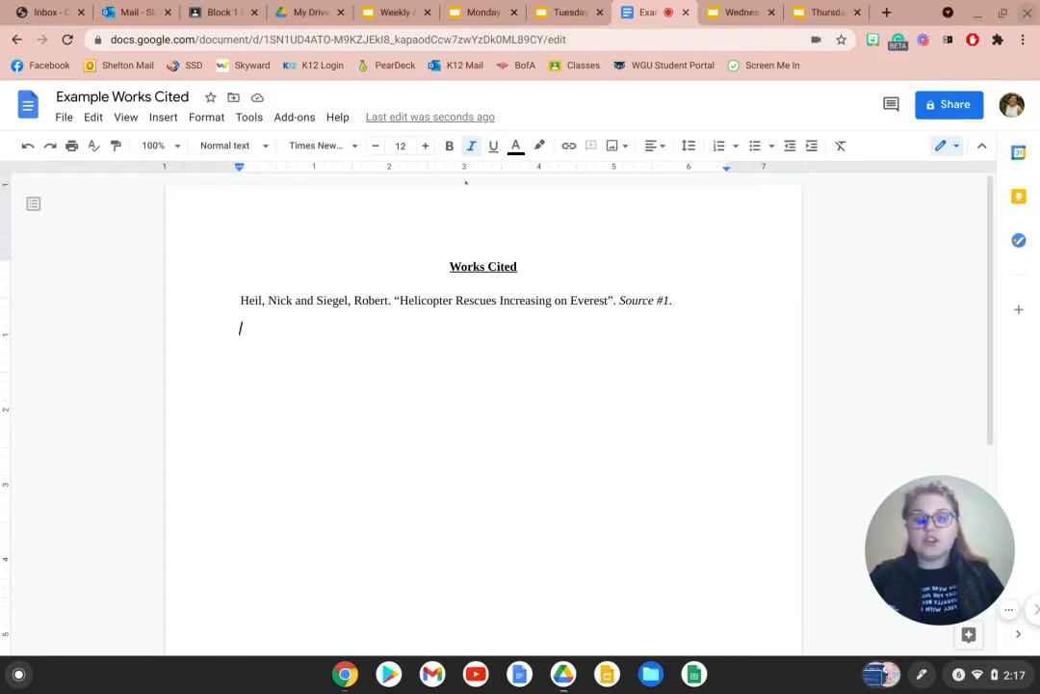
text(Mor)
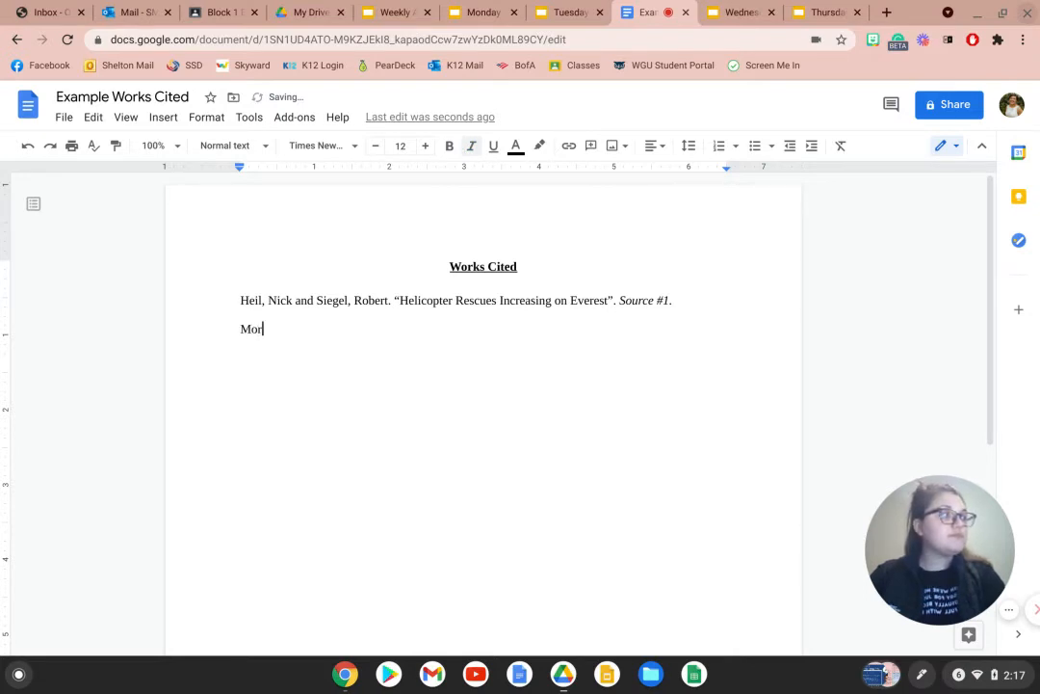
text(eau)
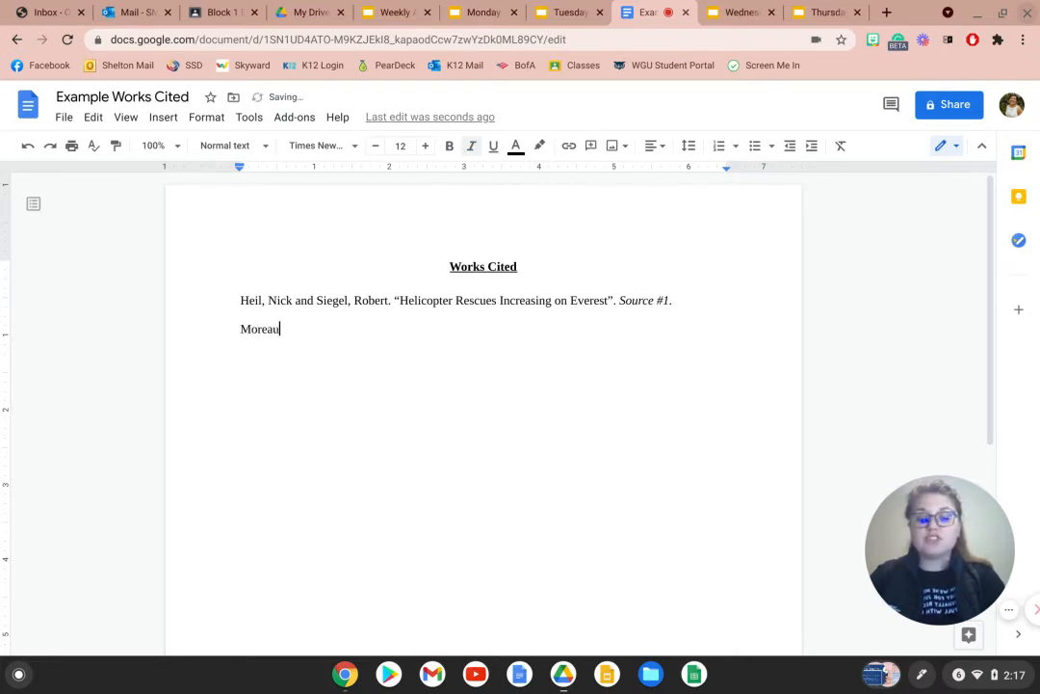
text(, Guy)
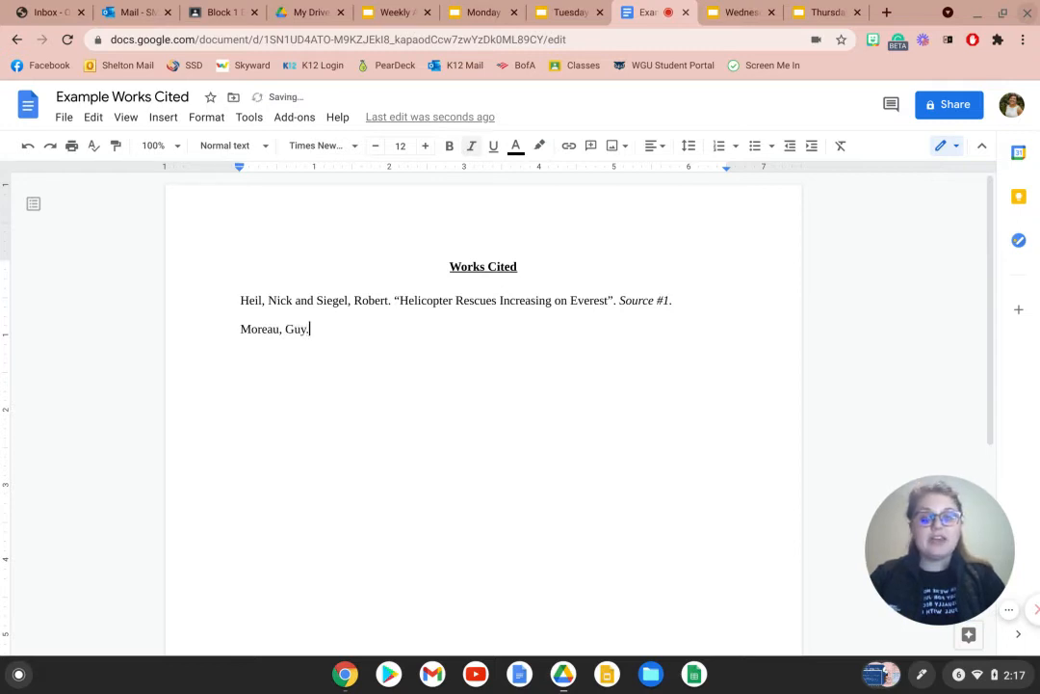
text(. )
Complete the second citation with the quoted source title "Why Everest?", a period, and the italic container title "Source #2".
text("Why Ever)
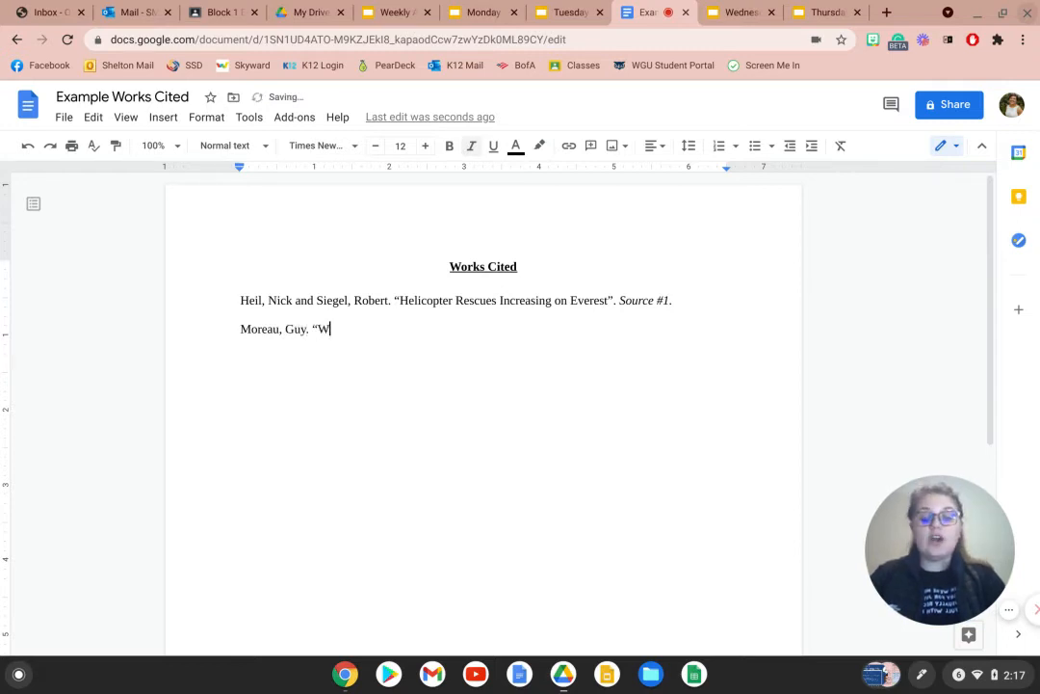
text(est?")
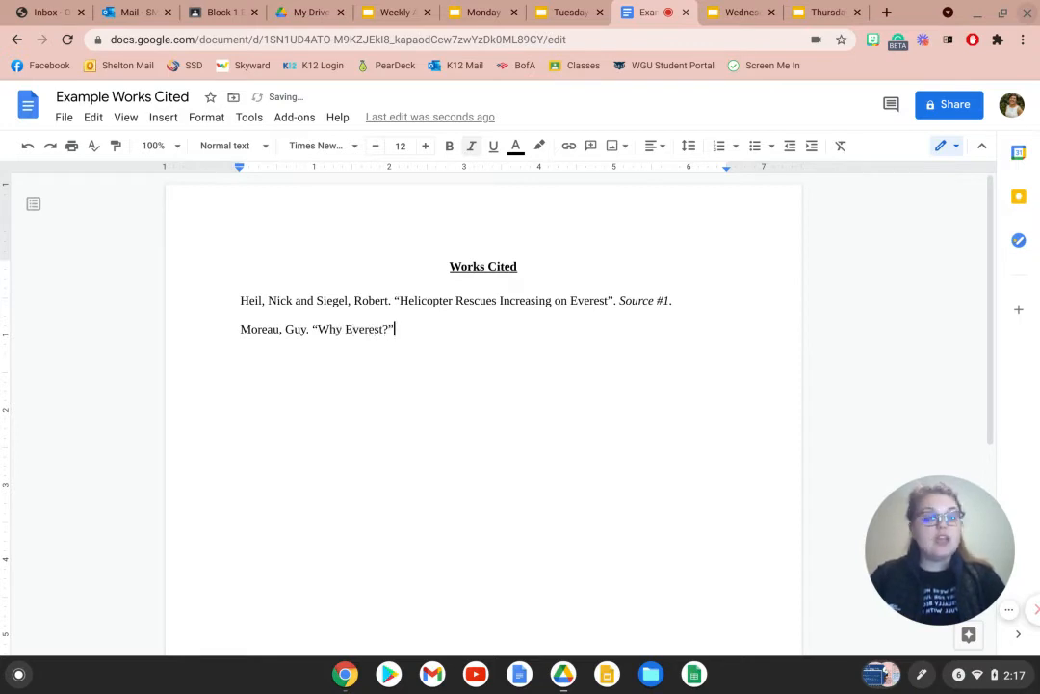
text(.)
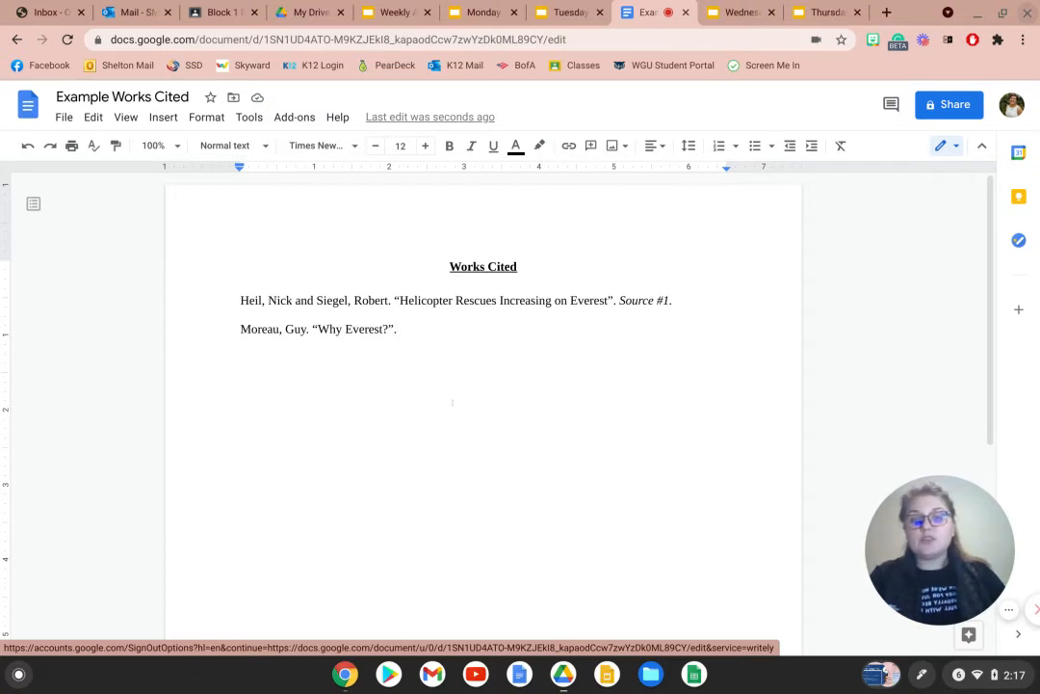
text(Source )
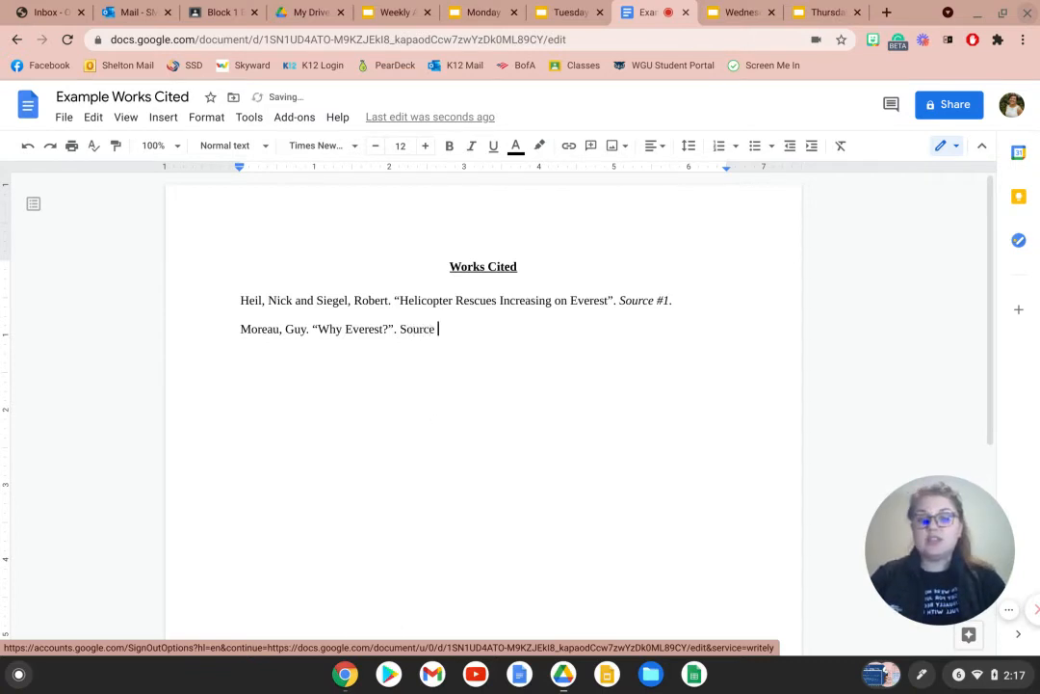
text(#2)
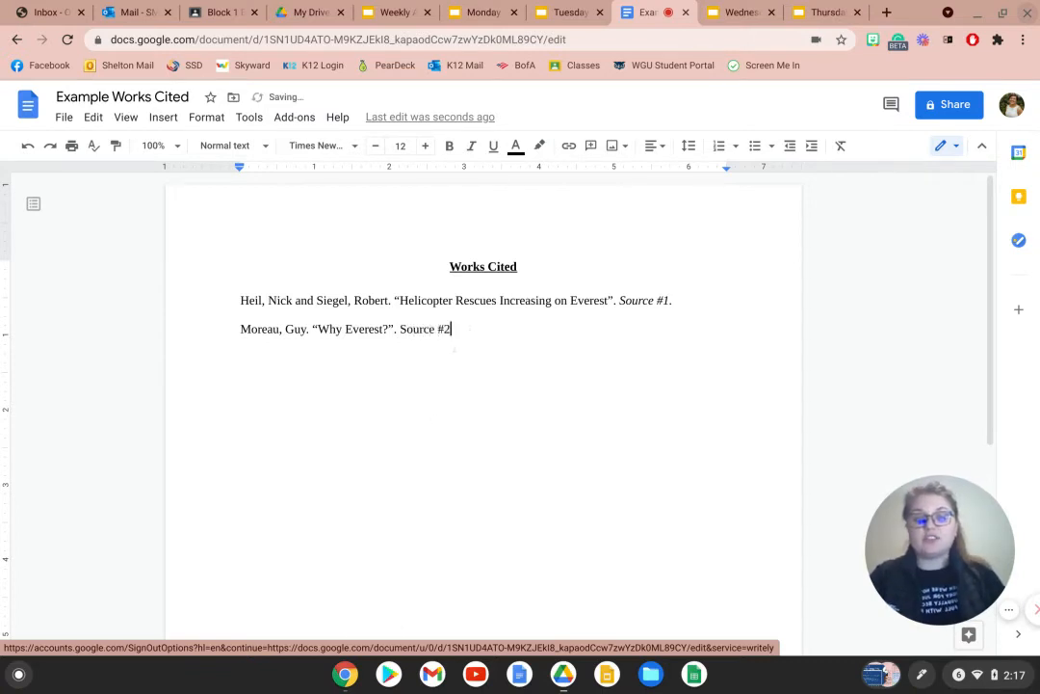
drag(451, 328, 400, 328)
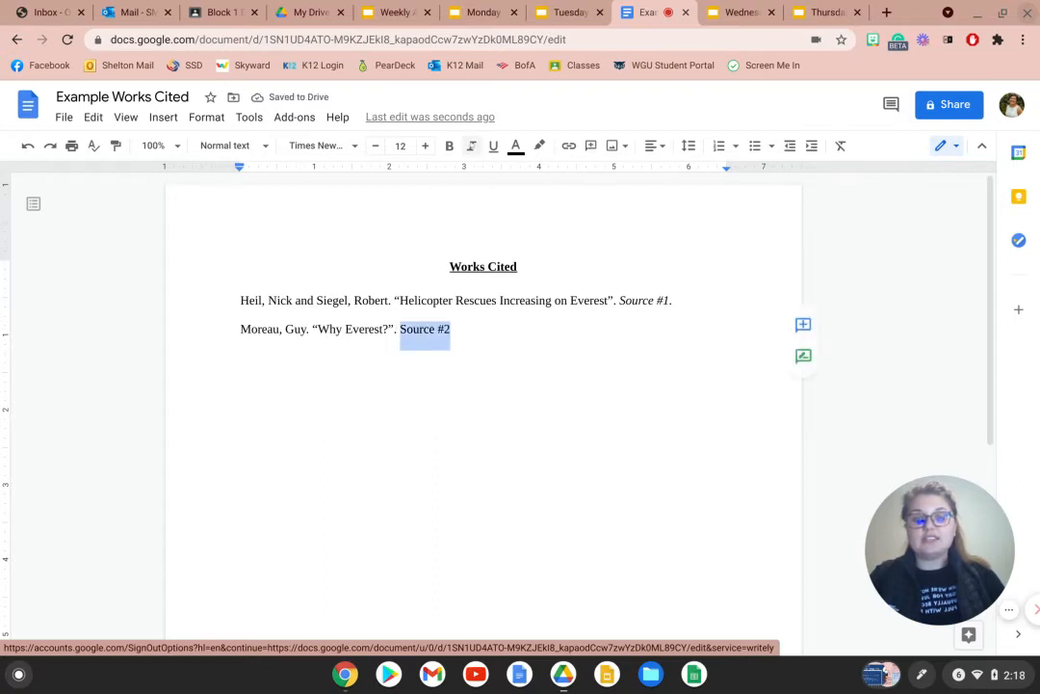
click(471, 146)
click(508, 339)
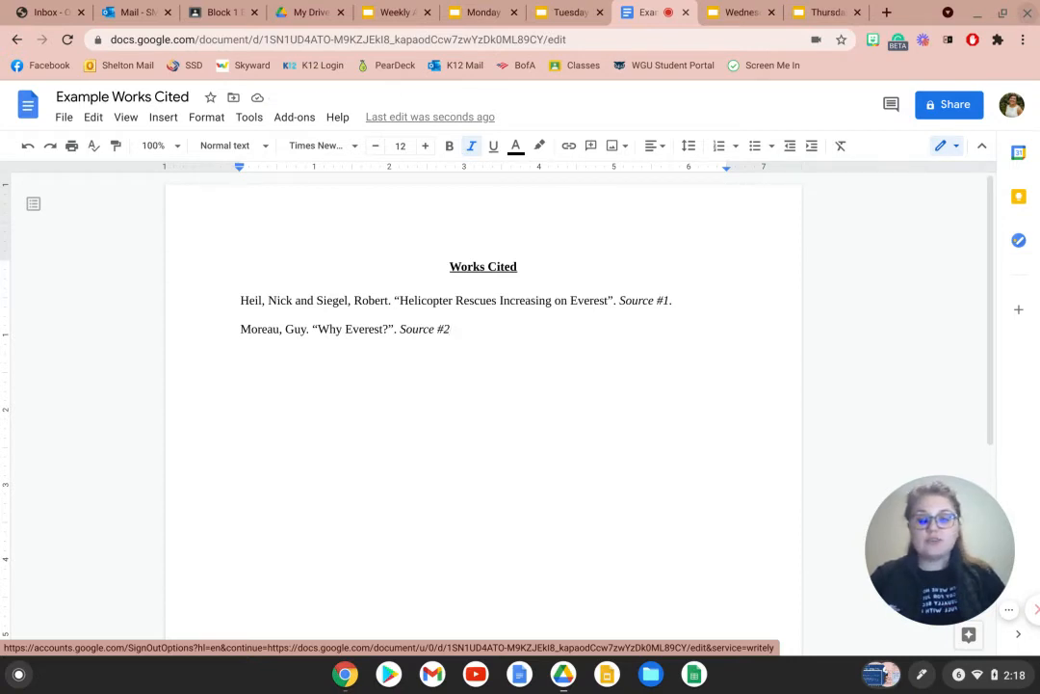
Start a third citation on a new line in regular type with the quoted title "Ranger Killed During Rescue of Climbers on Mount Rainier", ending with a period.
key(Return)
key(ctrl+i)
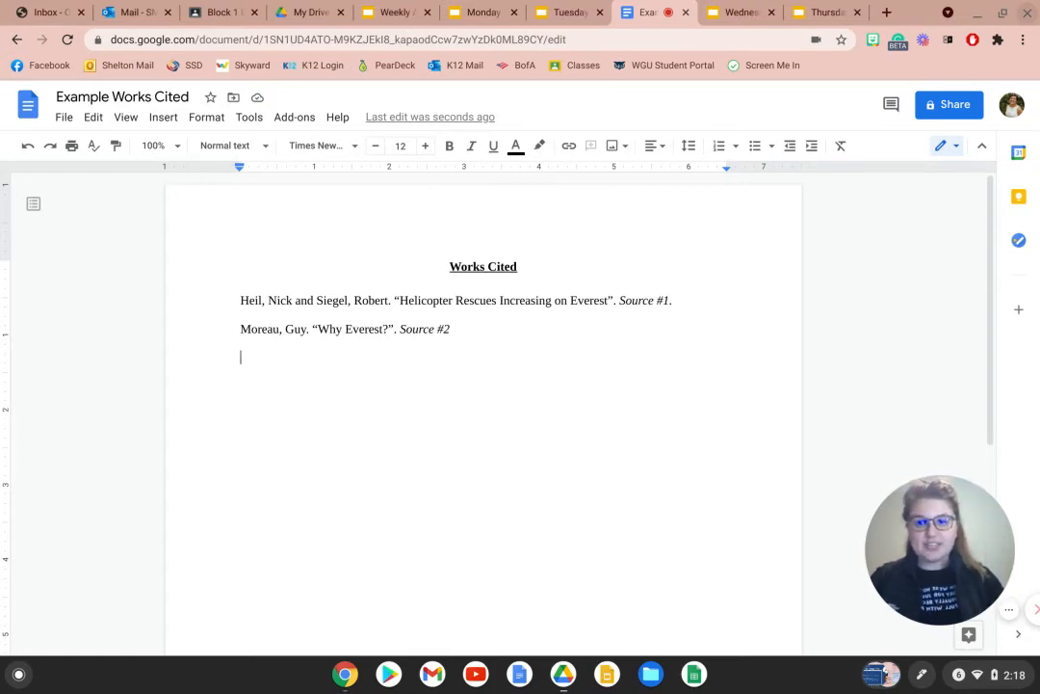
text(“)
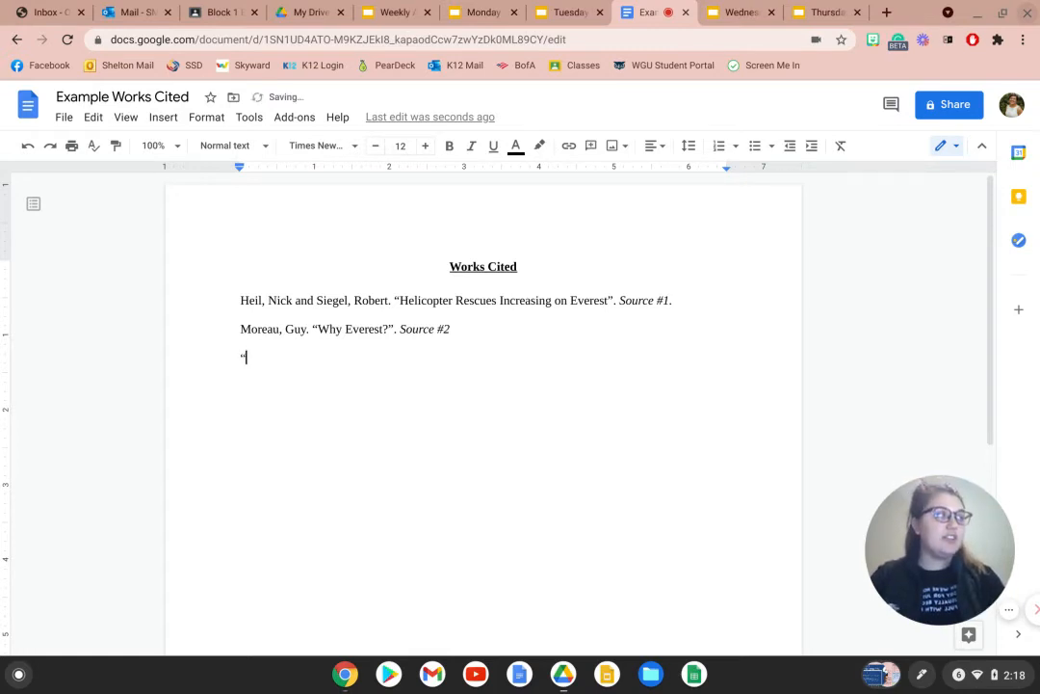
text(Range)
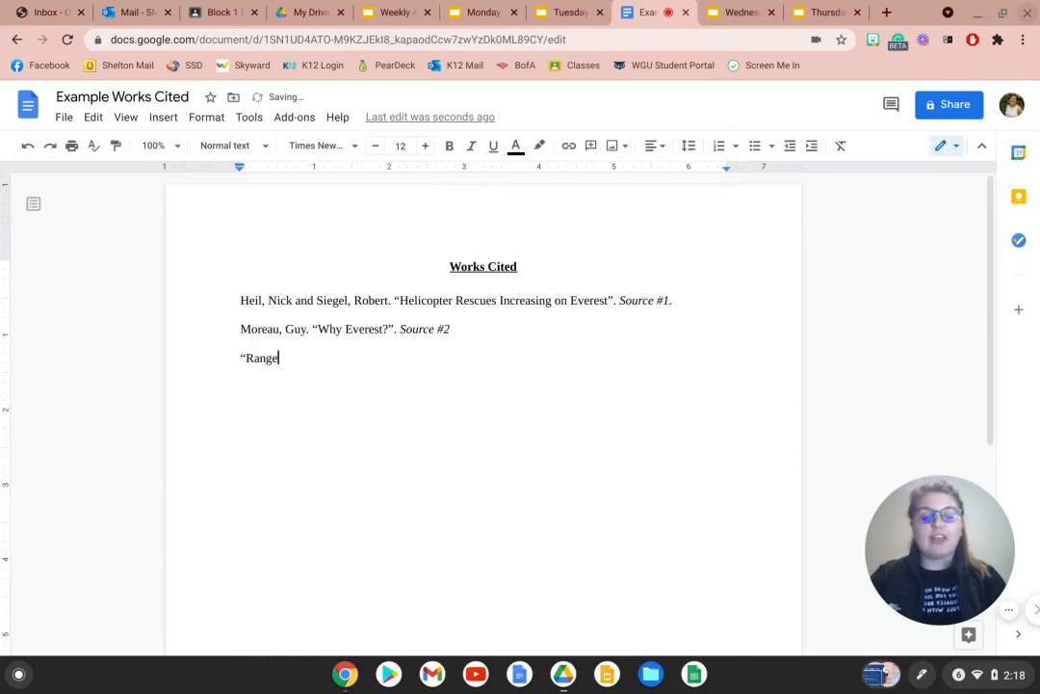
text(r Killed Duri)
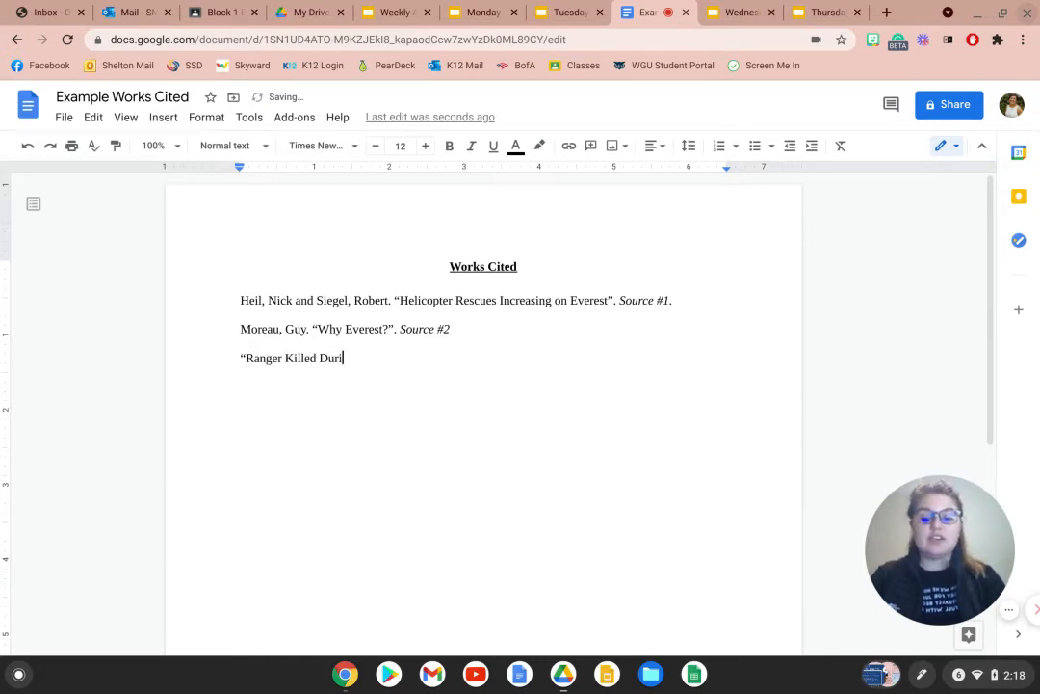
text(ng Rescue on)
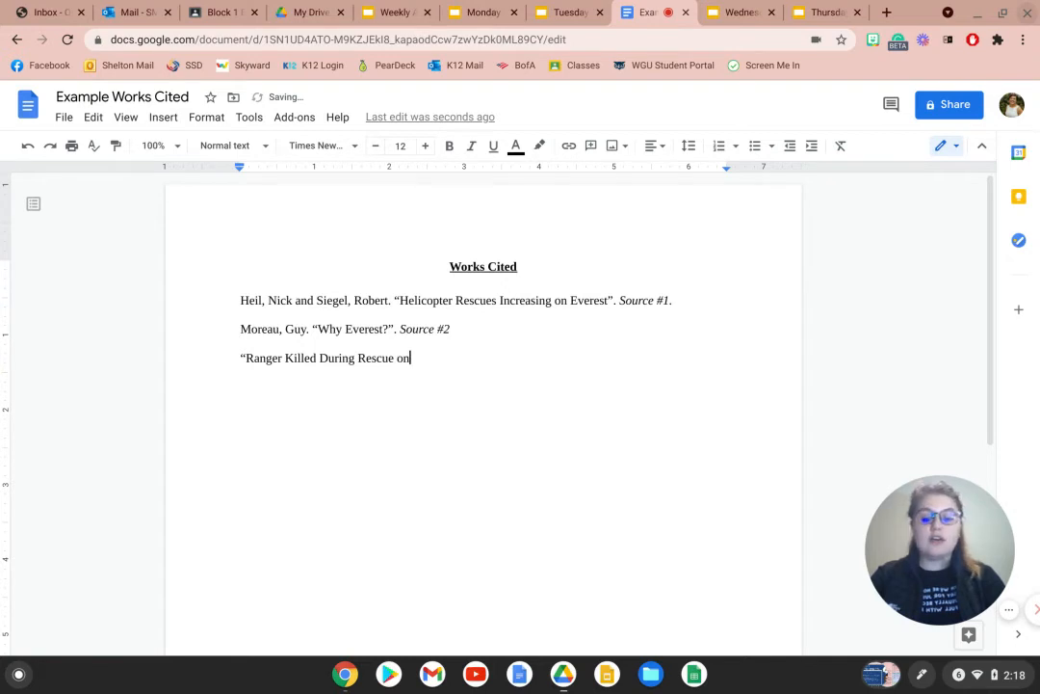
key(BackSpace)
text(f Clim)
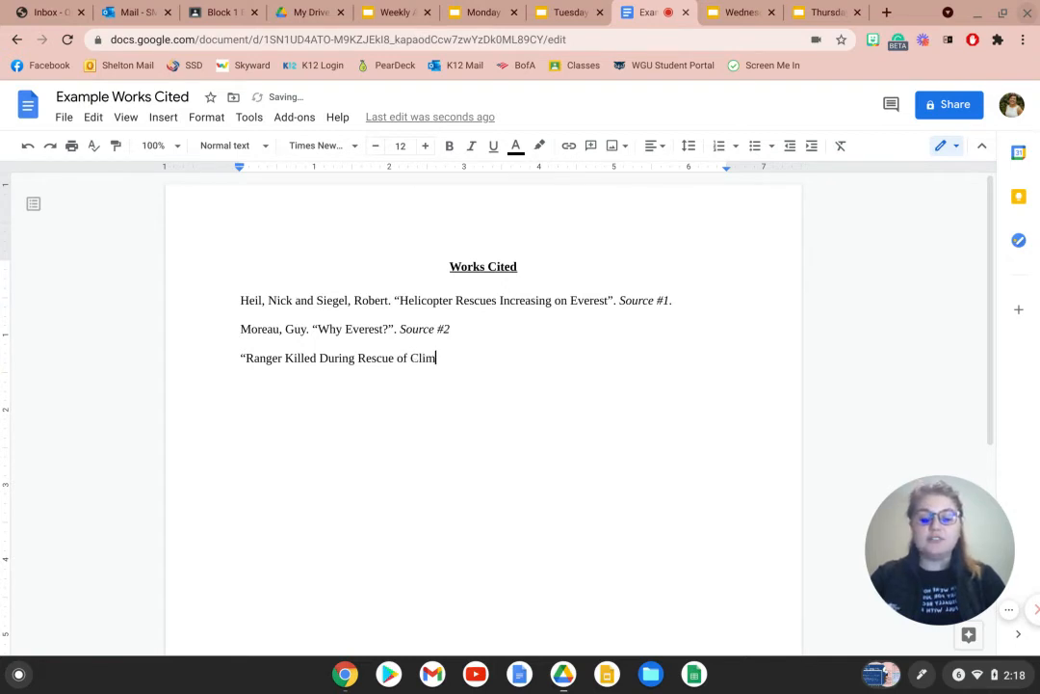
text(bers on Mount)
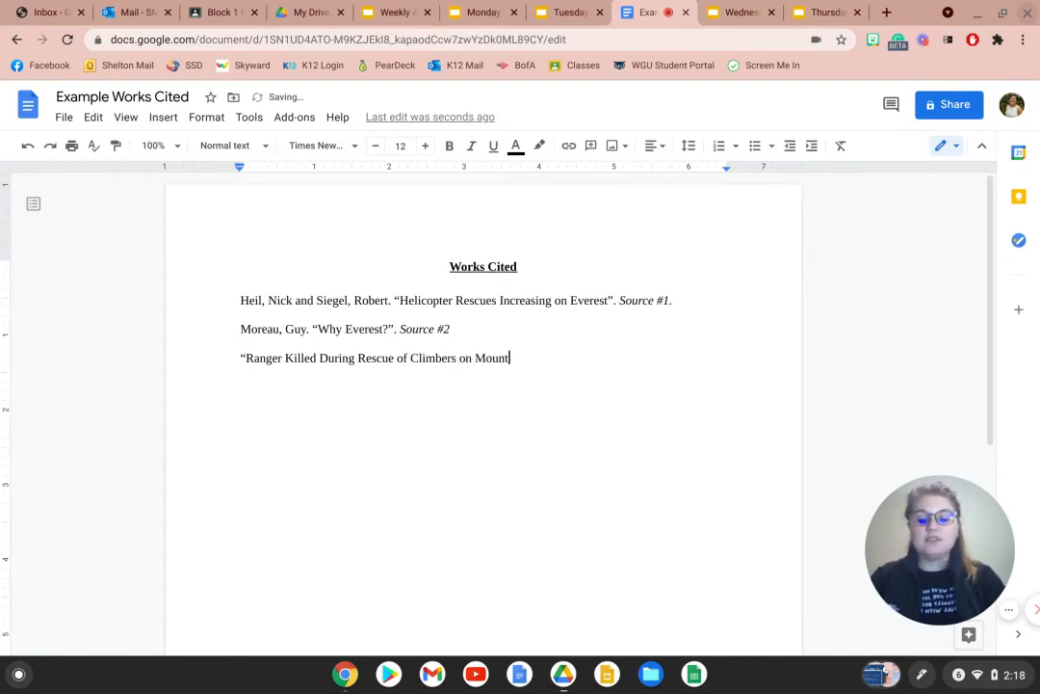
text( Rainier)
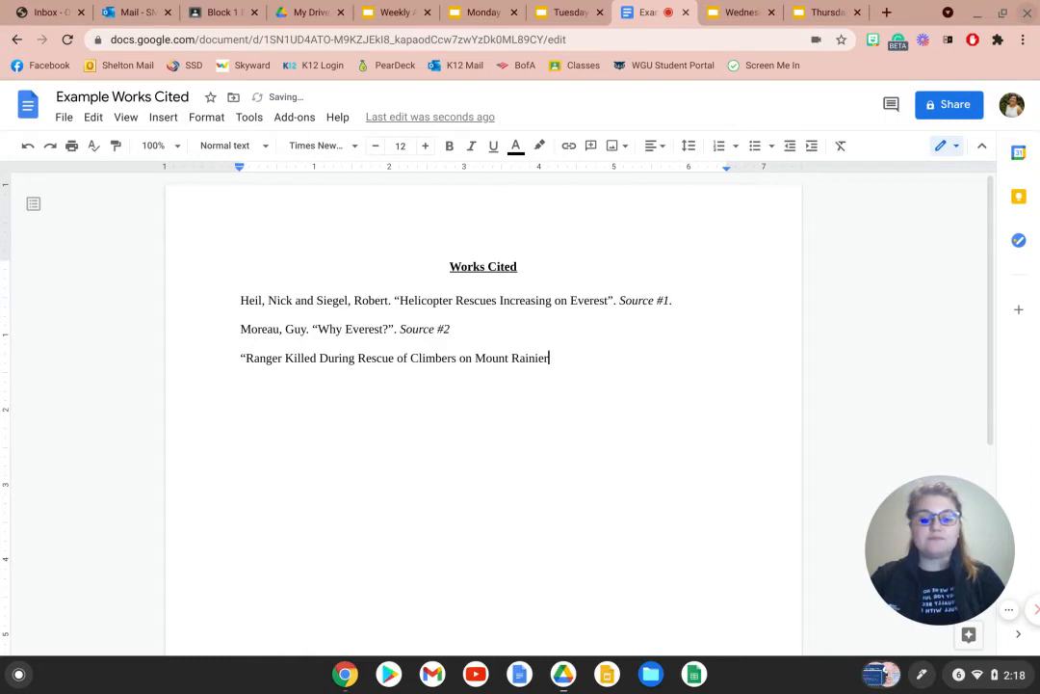
text(")
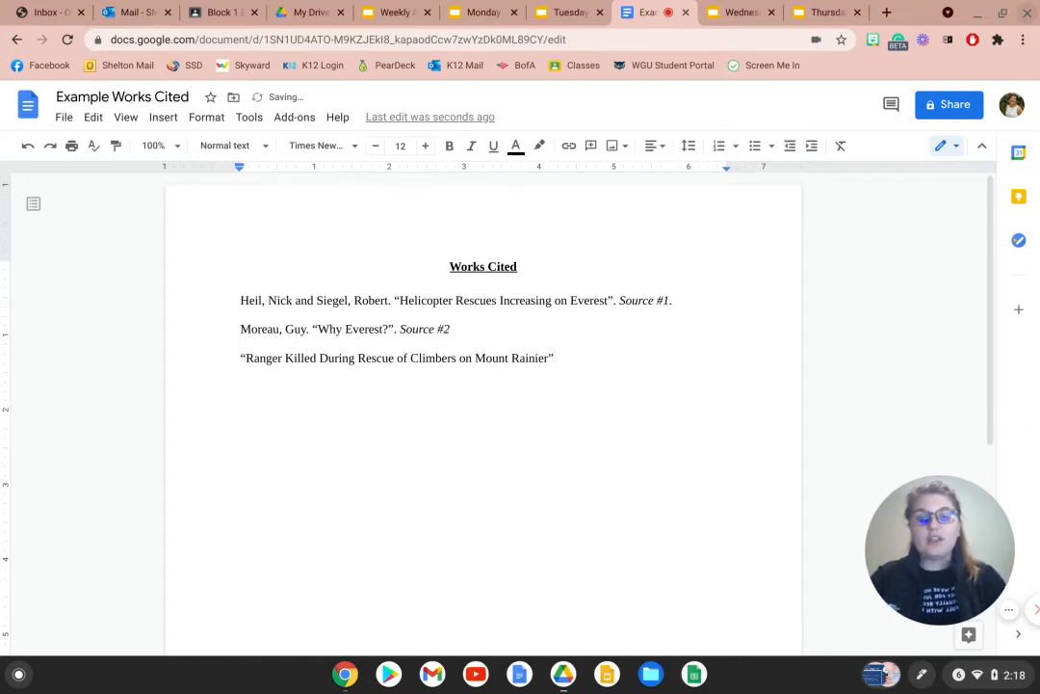
key(BackSpace)
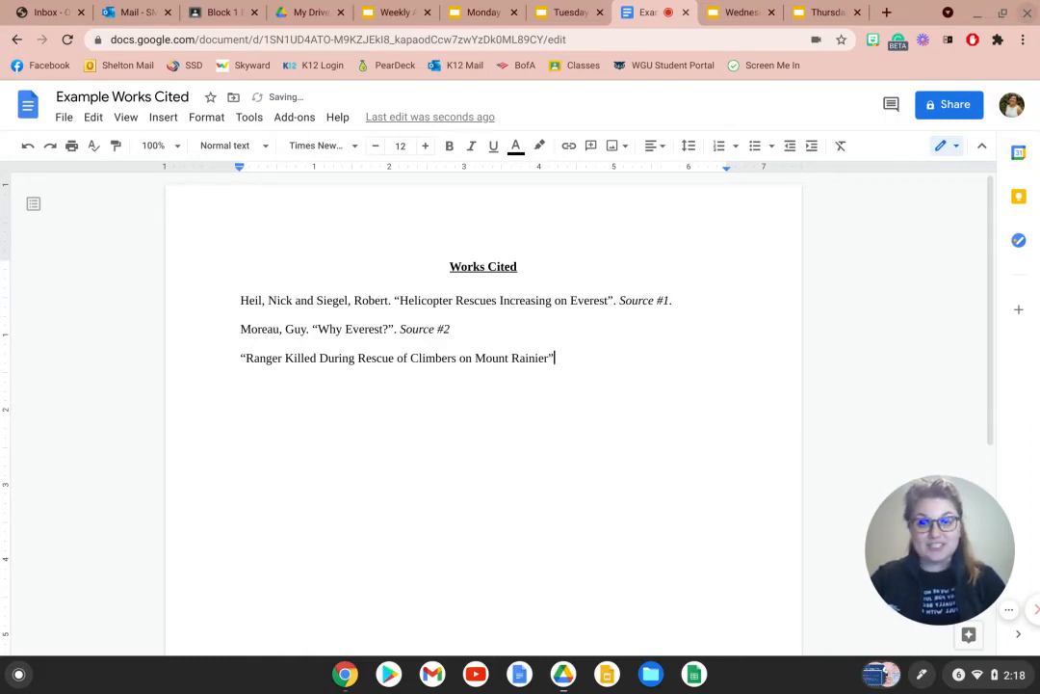
text(.)
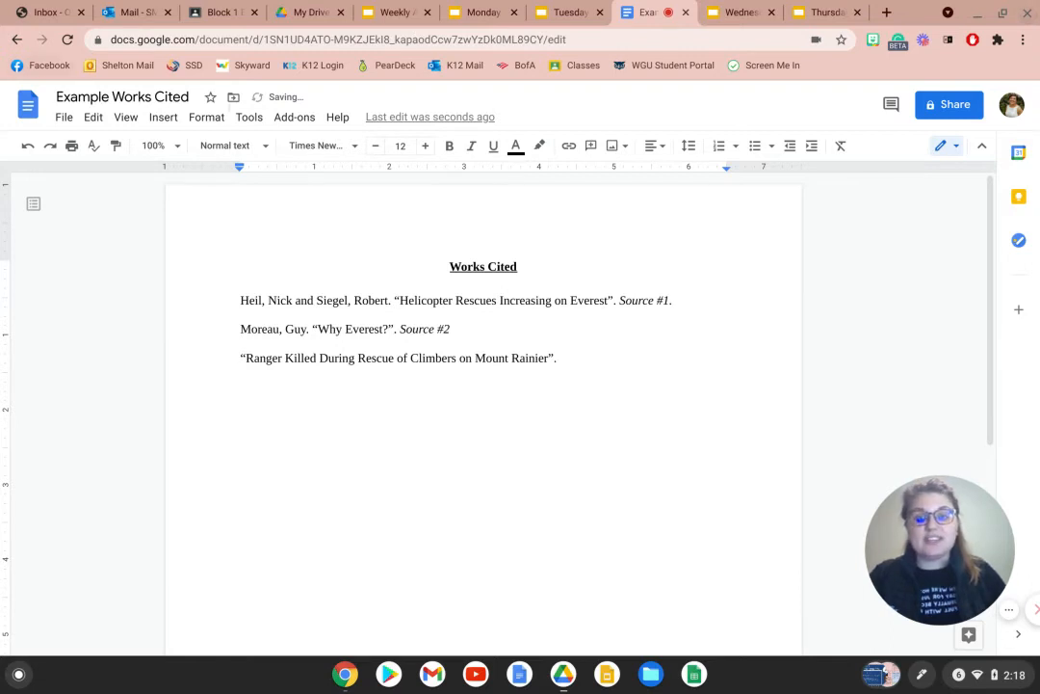
Add the italic container title "The Seattle Times Source #3." to the end of the third citation.
key(ctrl+i)
text(Th)
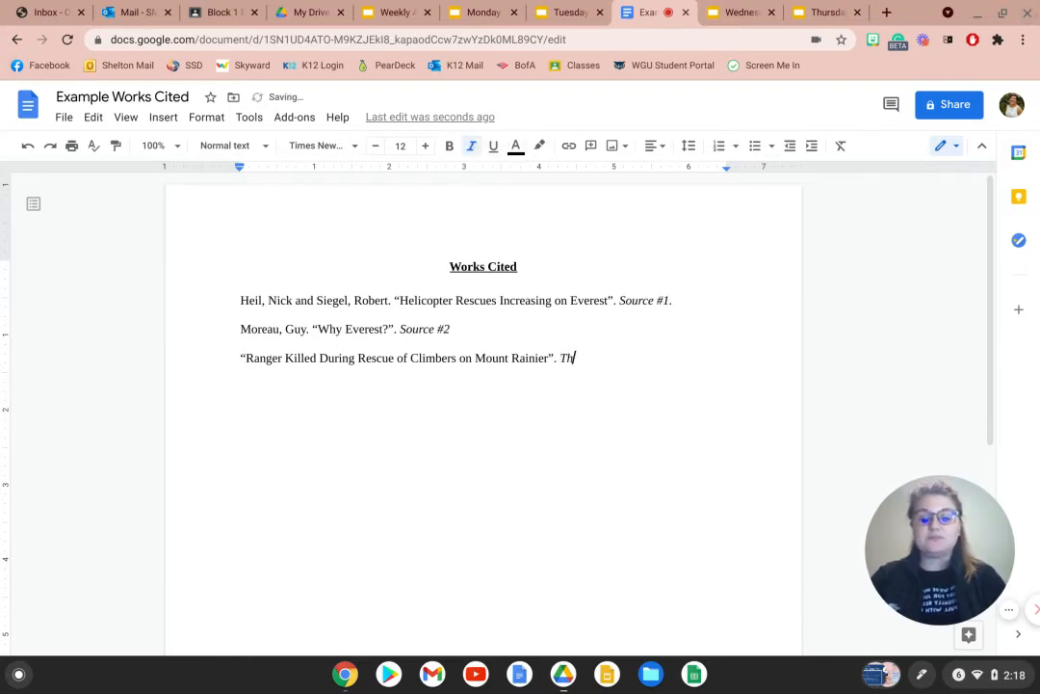
text(e Seattle Times)
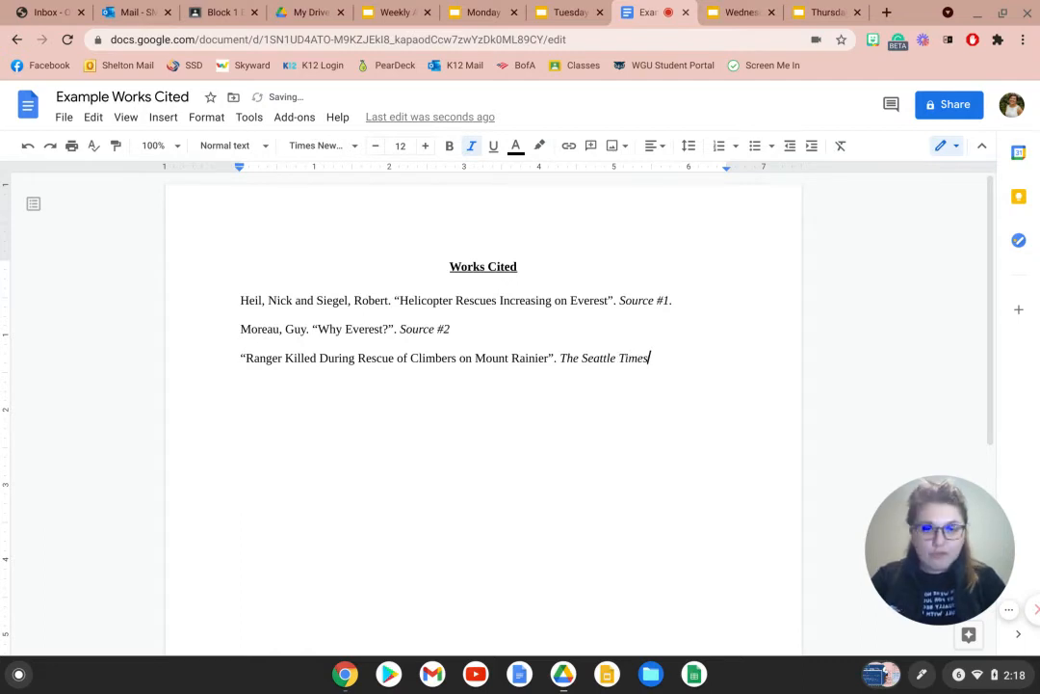
text( Sour)
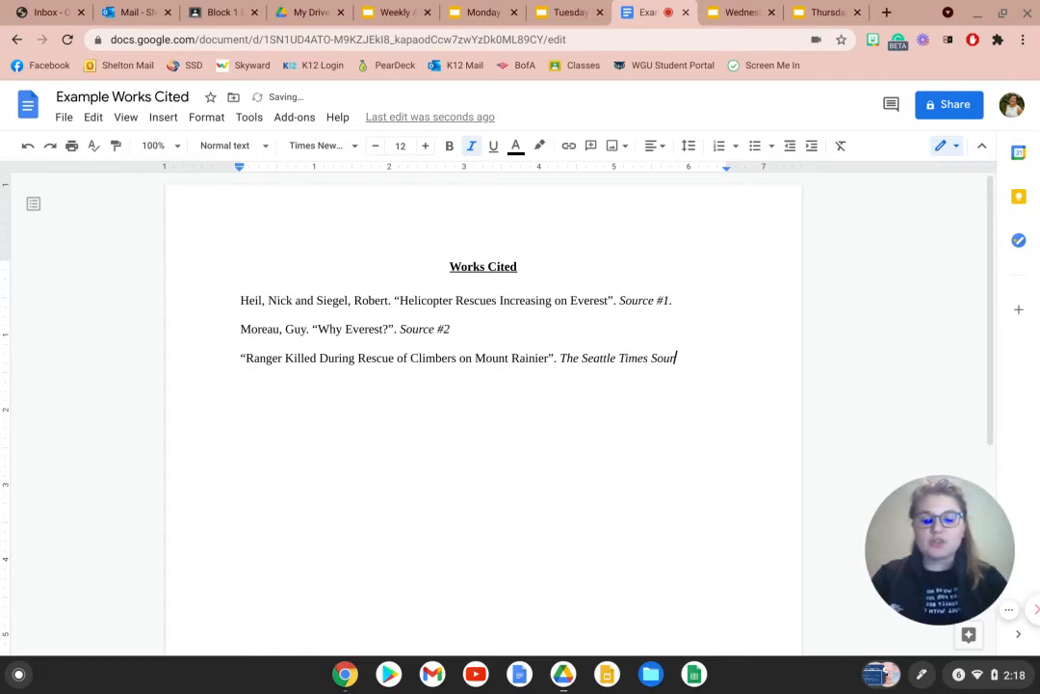
text(ce #3)
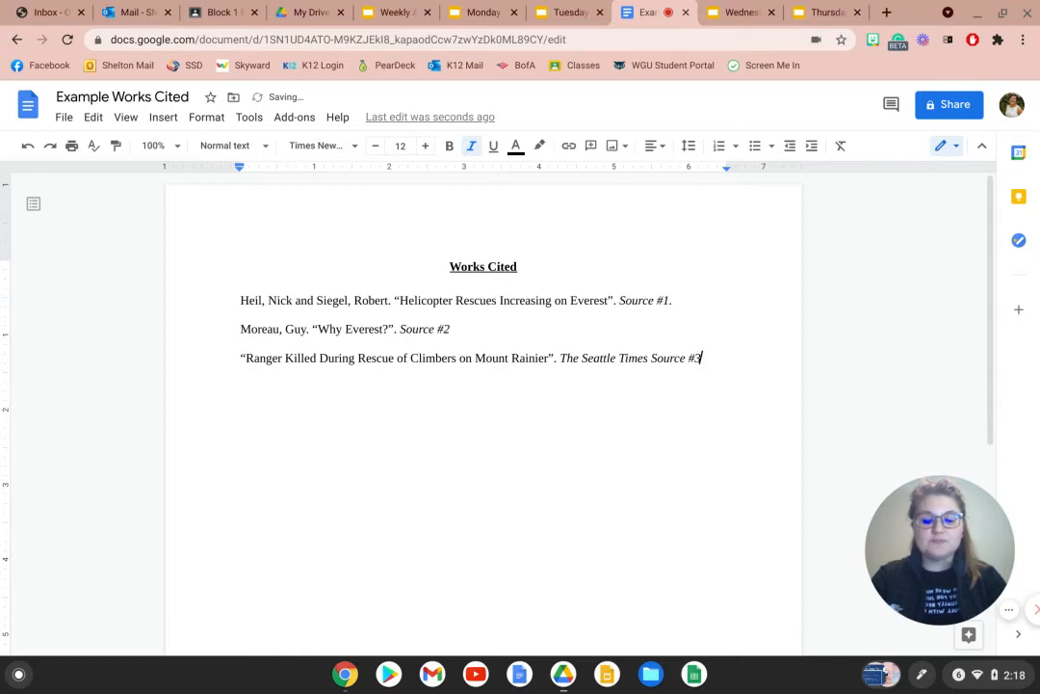
text(.)
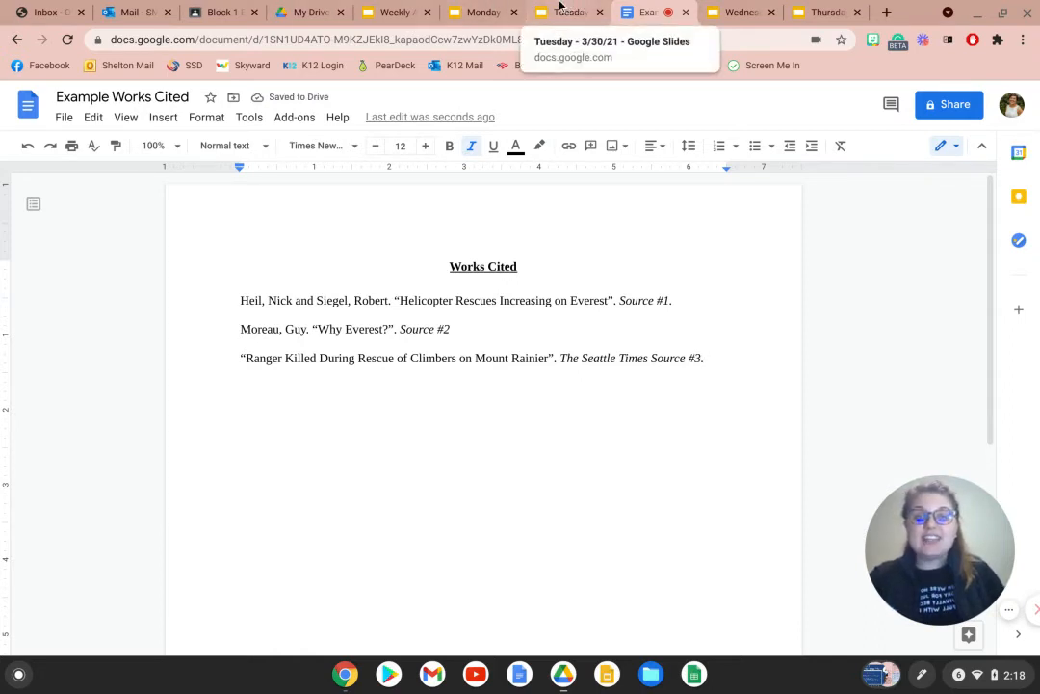
Check the element order on the citation guide slide, then add the publication date "June 21, 2012." in regular type to the third citation.
click(559, 7)
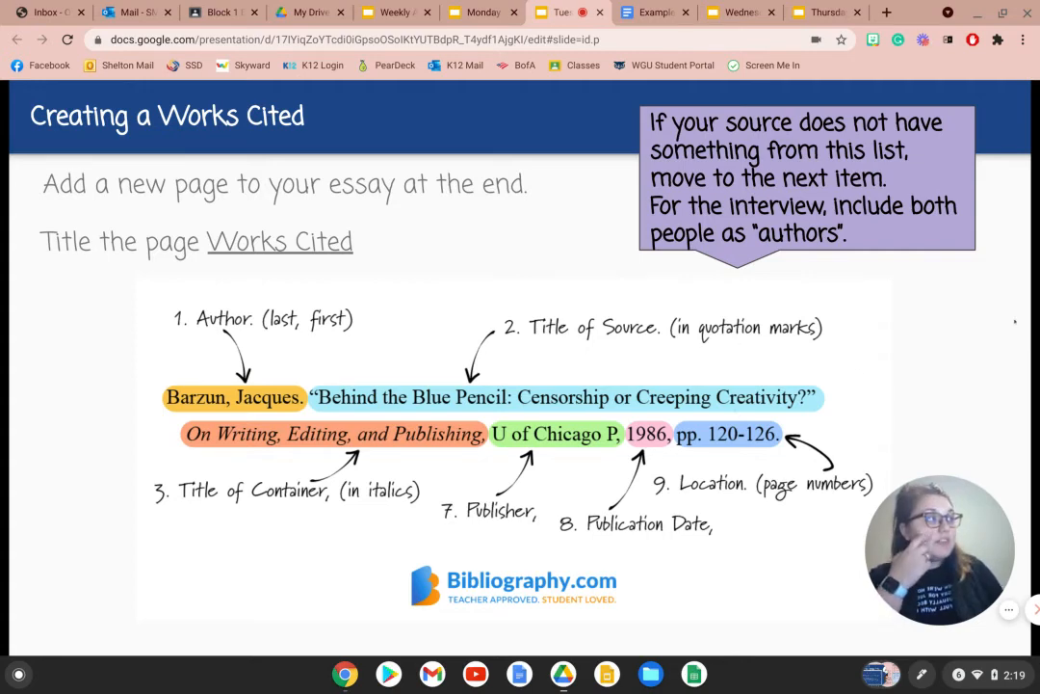
click(657, 12)
text(. The Seattle Times Source #3.)
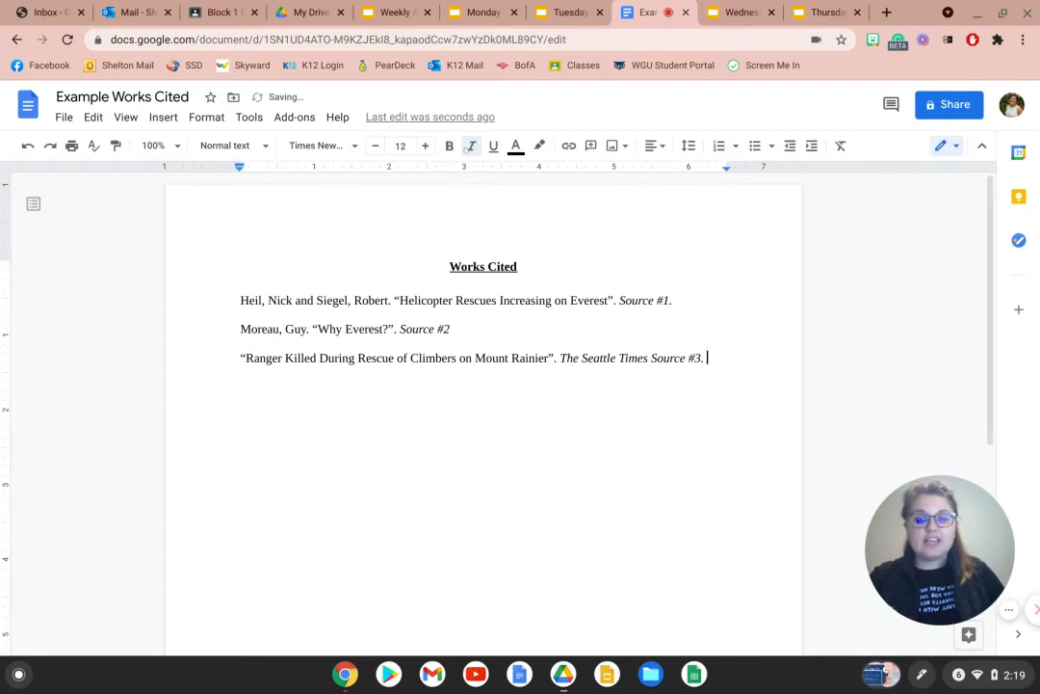
text( Ju)
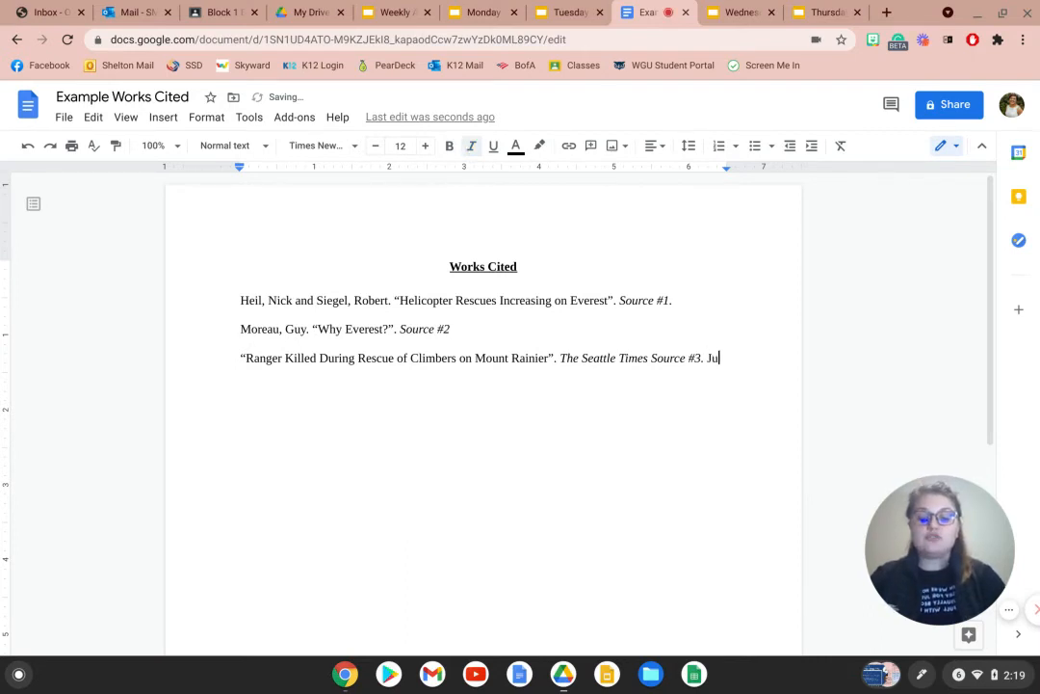
text(ne 21,)
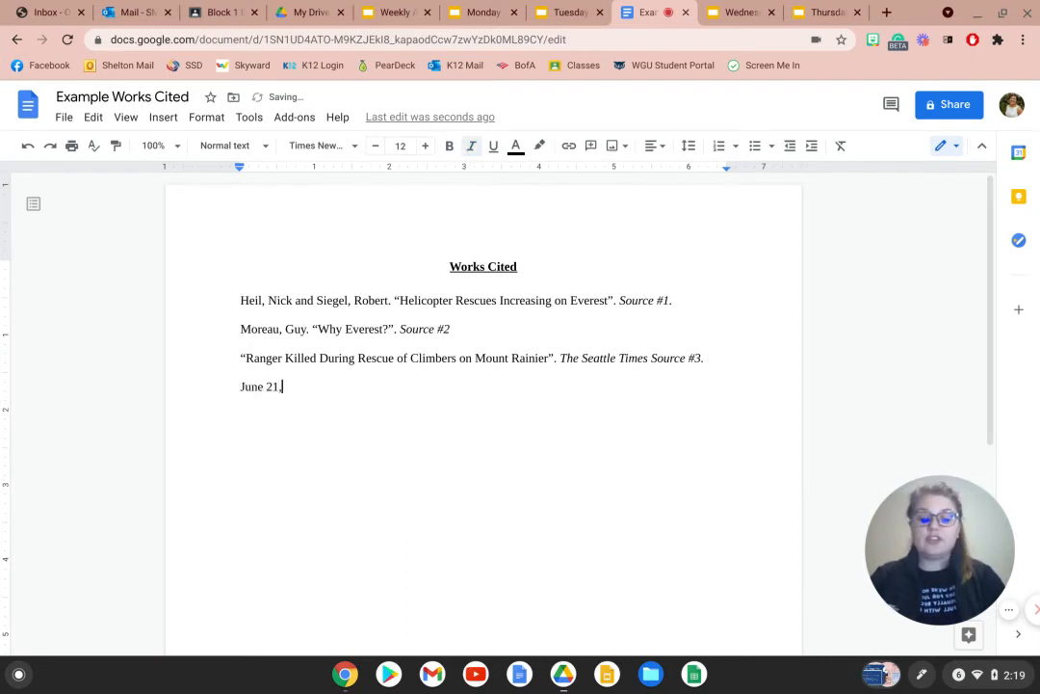
text( 2012.)
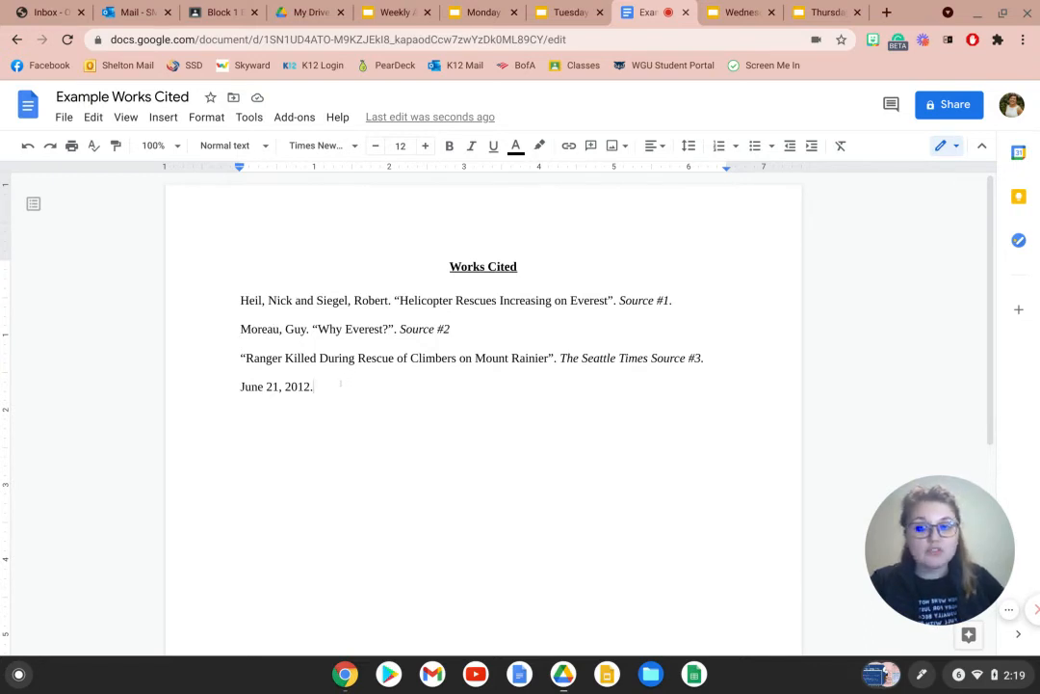
Move the entire "Ranger Killed During Rescue of Climbers on Mount Rainier" citation to its own line directly below the Works Cited heading, above the other citations.
drag(341, 384, 233, 357)
right_click(236, 356)
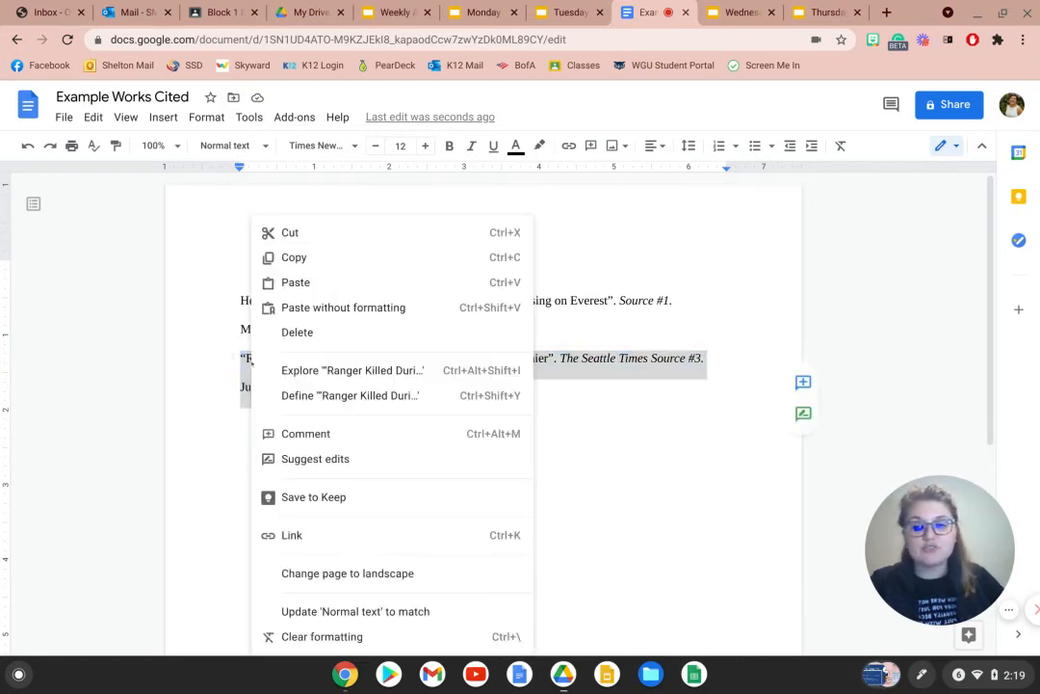
click(290, 233)
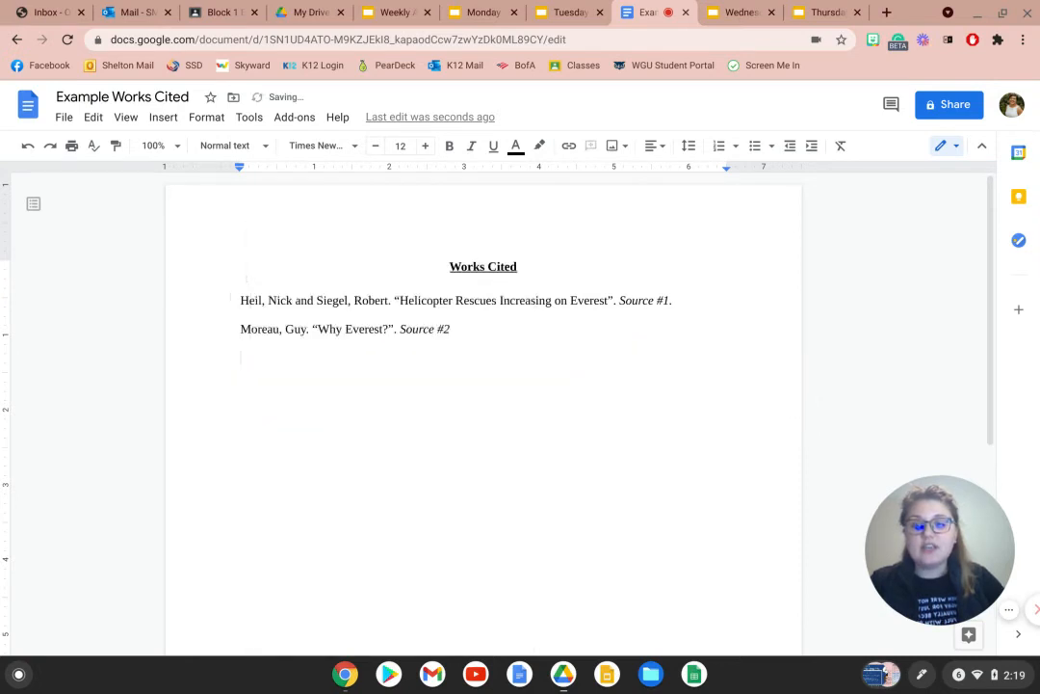
click(241, 300)
key(Return)
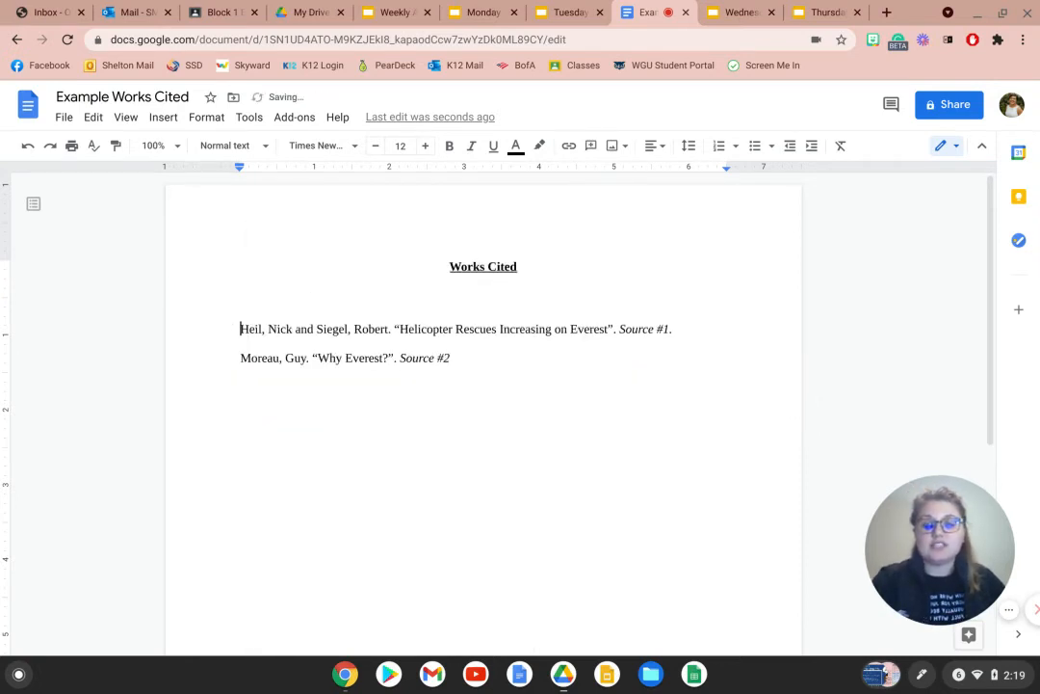
key(Up)
right_click(242, 304)
click(241, 304)
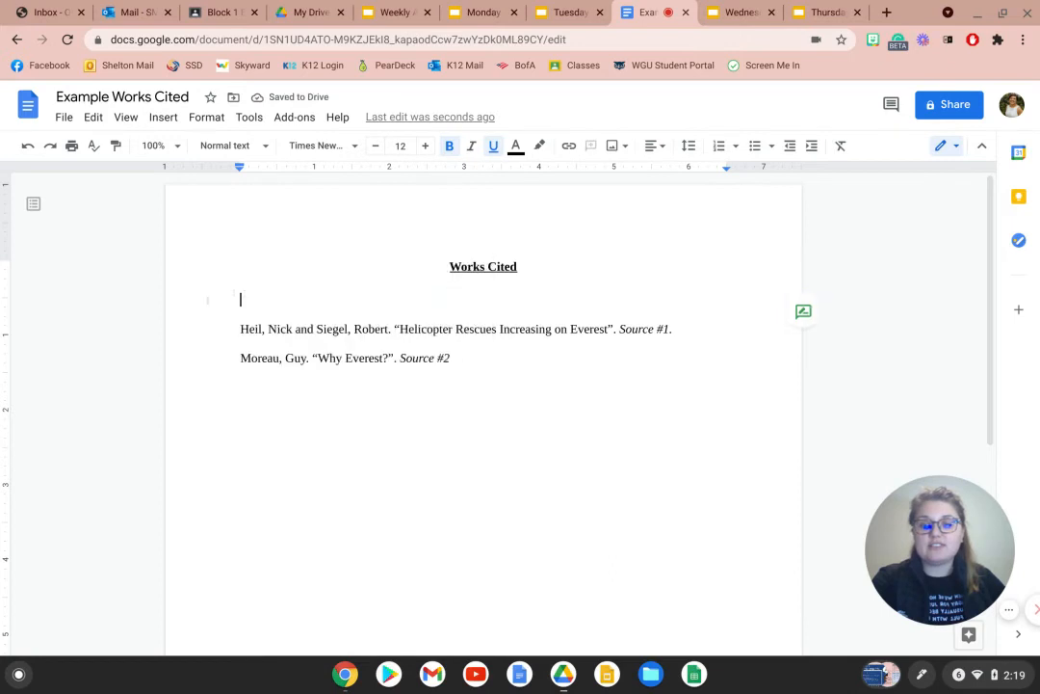
right_click(247, 301)
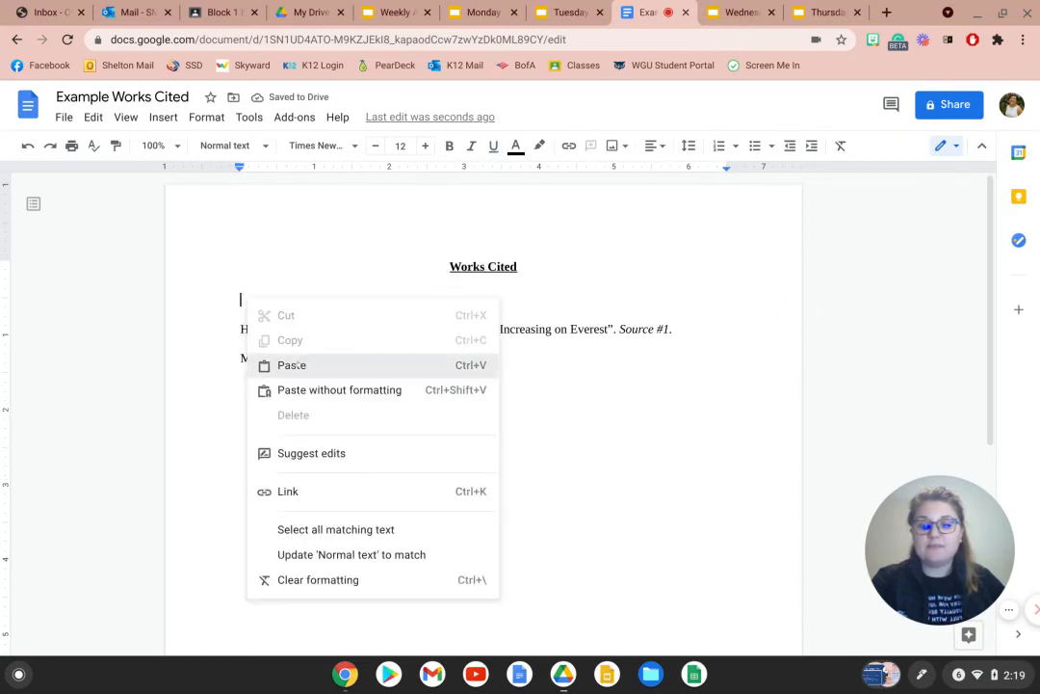
click(292, 364)
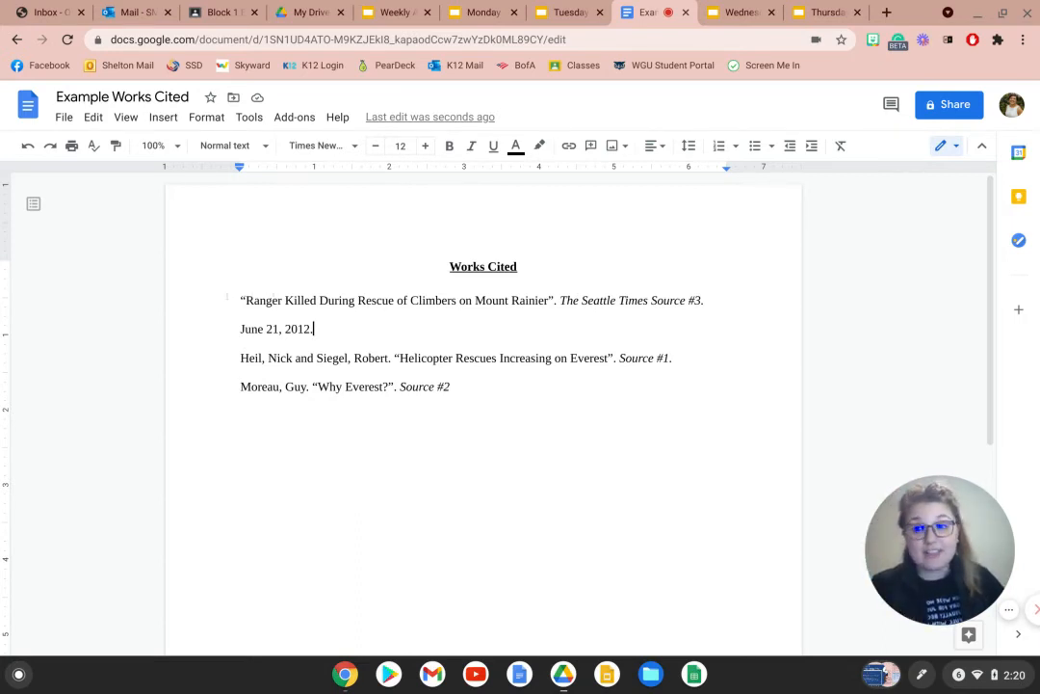
Give all the citations below the Works Cited heading a hanging indent of about 0.5 inch, keeping their first lines at the margin.
drag(241, 300, 591, 383)
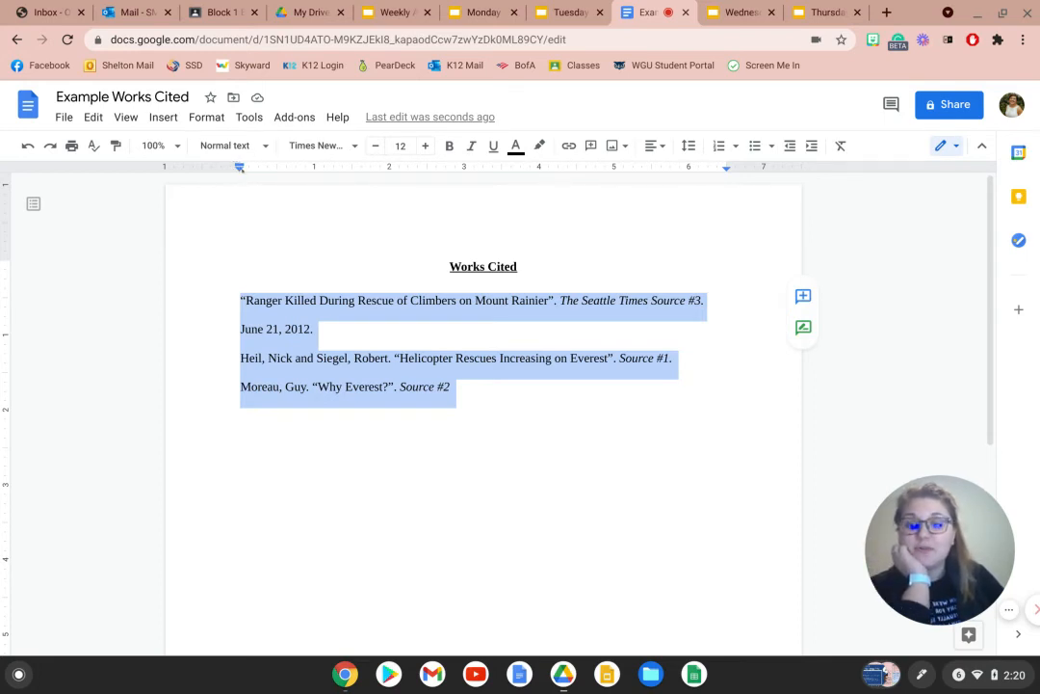
drag(239, 168, 277, 168)
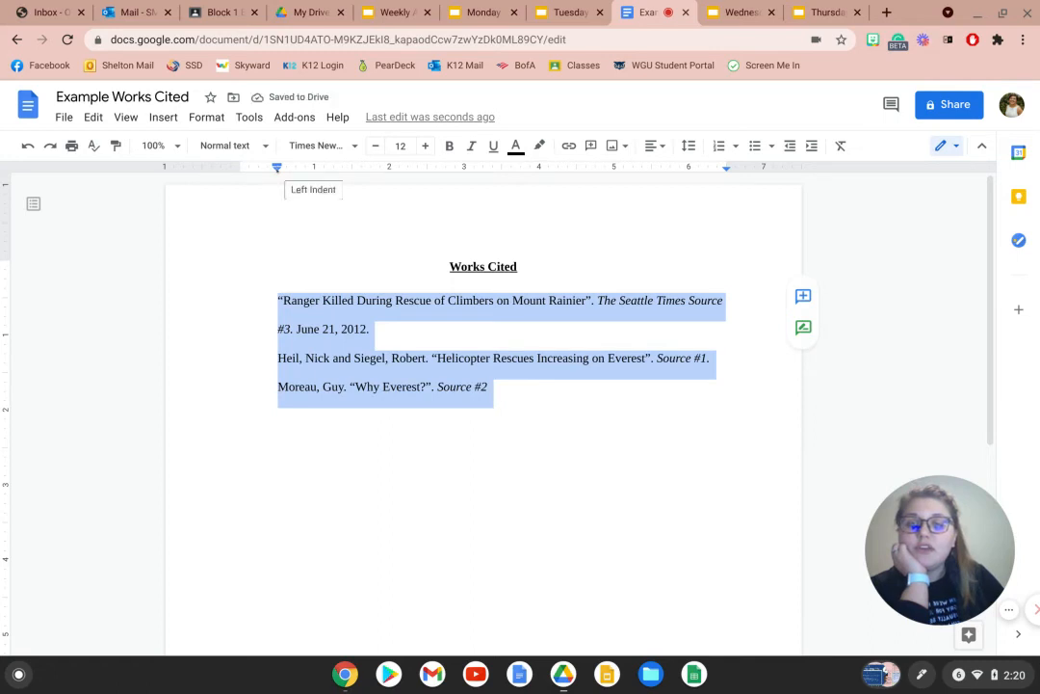
drag(278, 167, 238, 164)
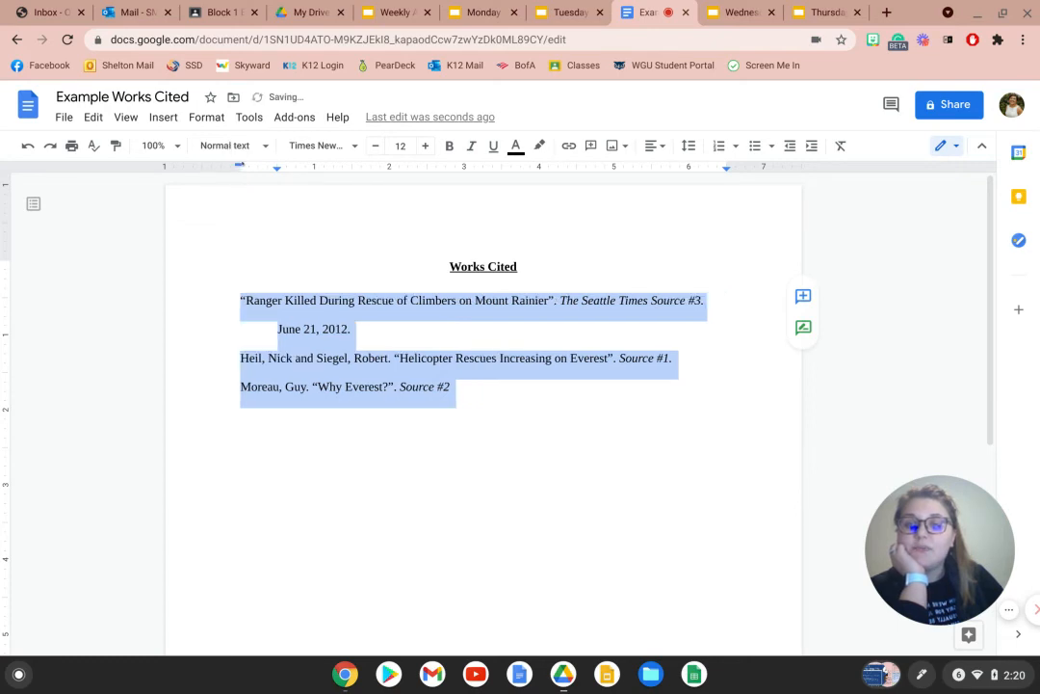
click(546, 410)
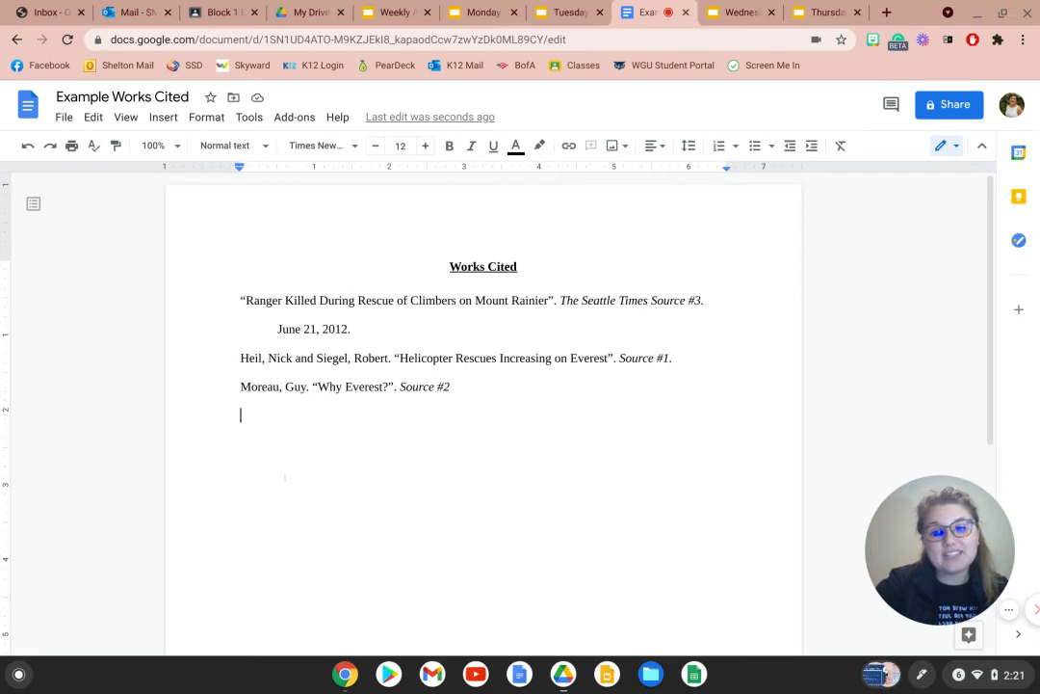
Switch back to the Tuesday slide presentation and advance past the citation guide to review the "Essay Do's and Don'ts" slide.
click(557, 15)
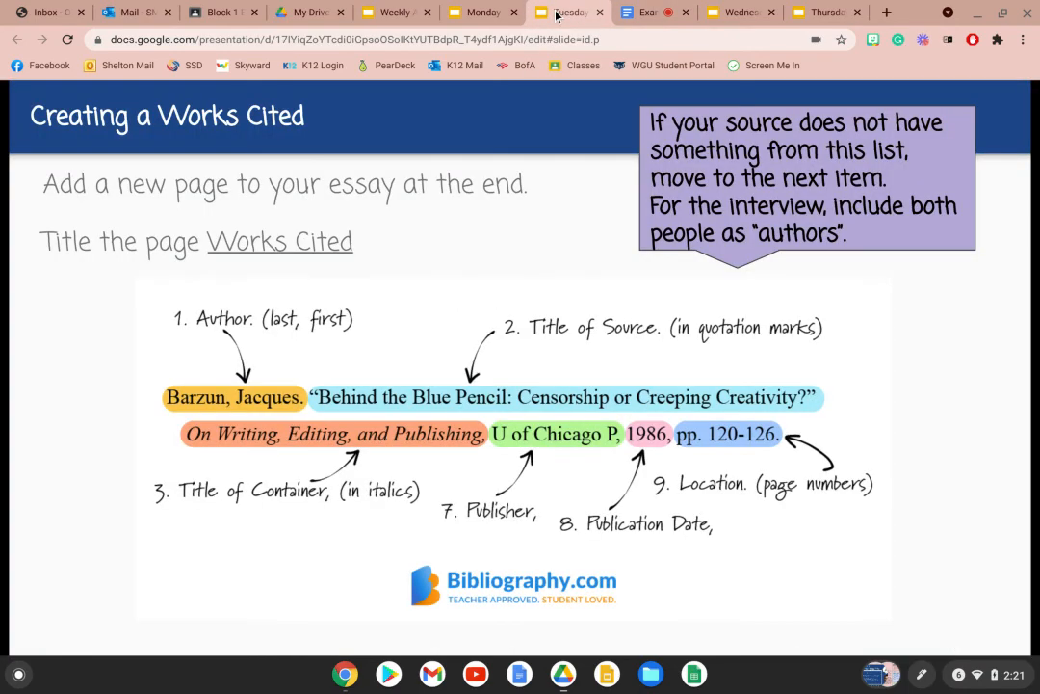
click(988, 348)
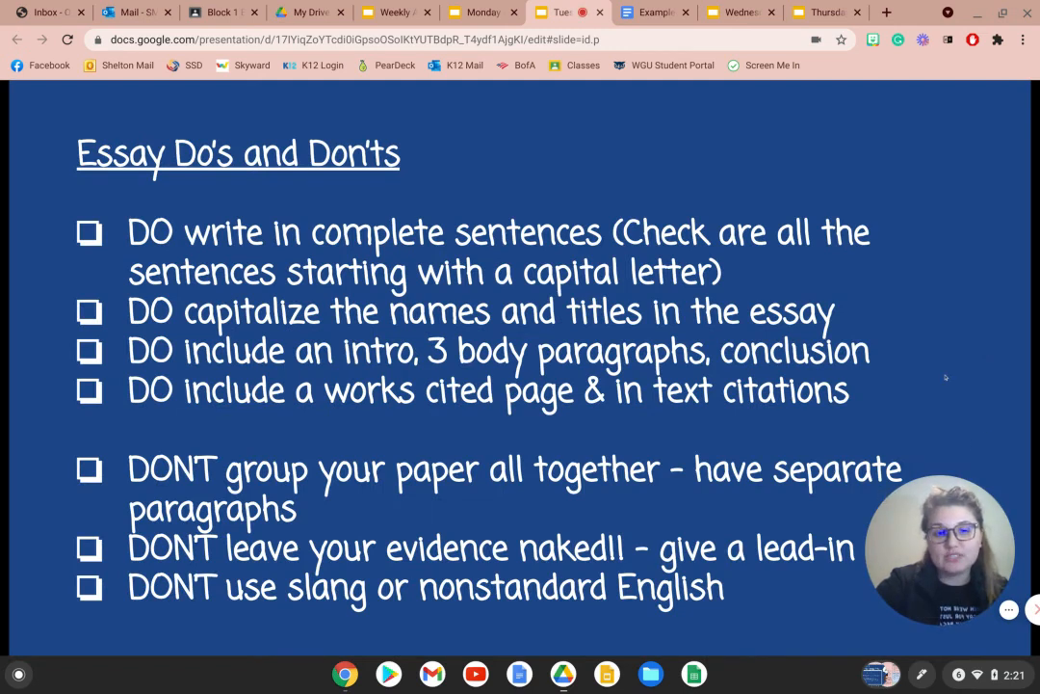
drag(964, 511, 974, 126)
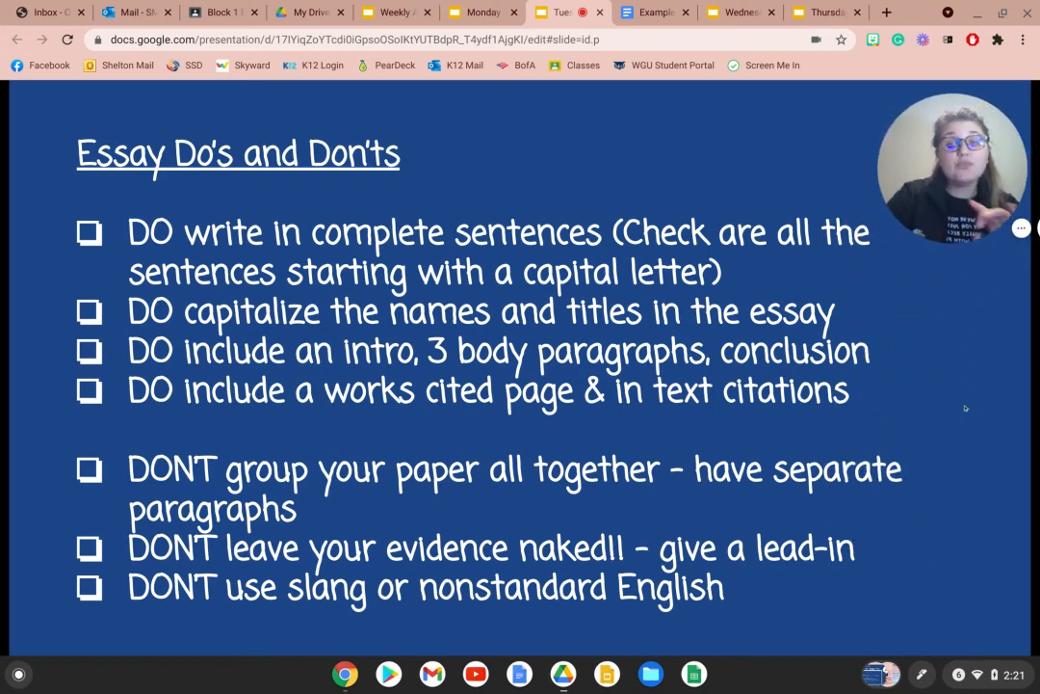